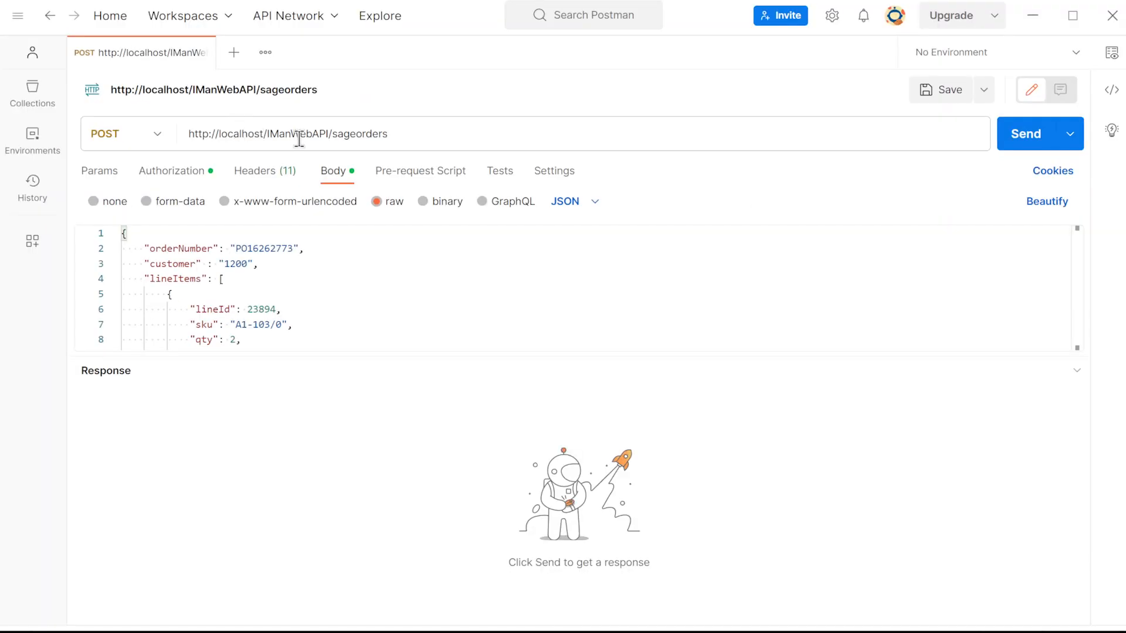
Review the sageorders POST request's URL and JSON body, including the customer field
click(241, 187)
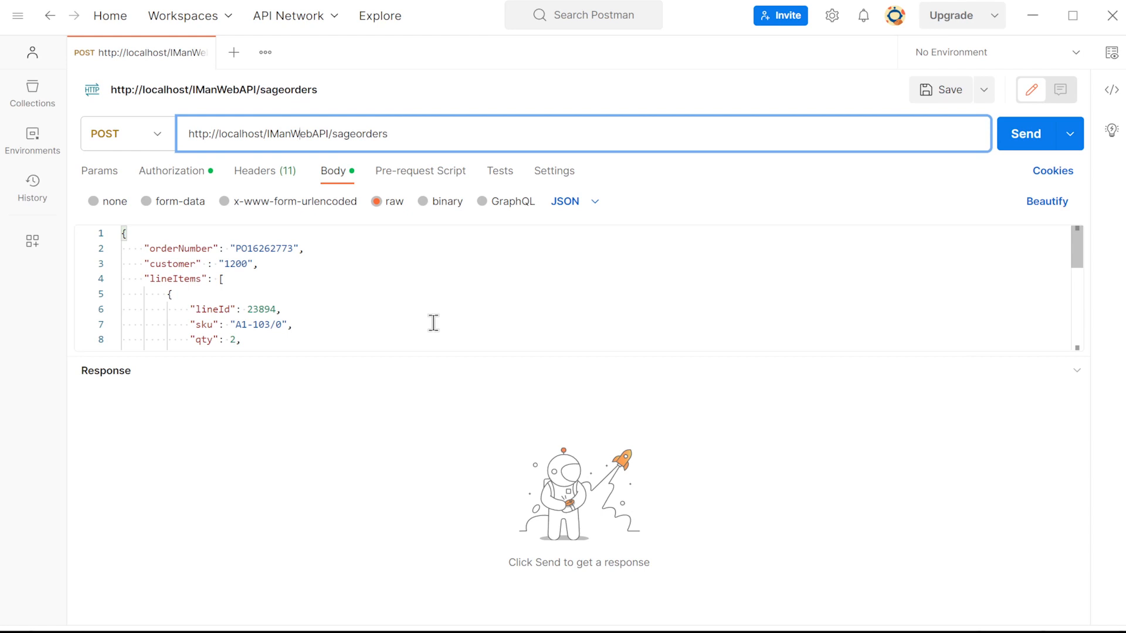
drag(469, 357, 473, 527)
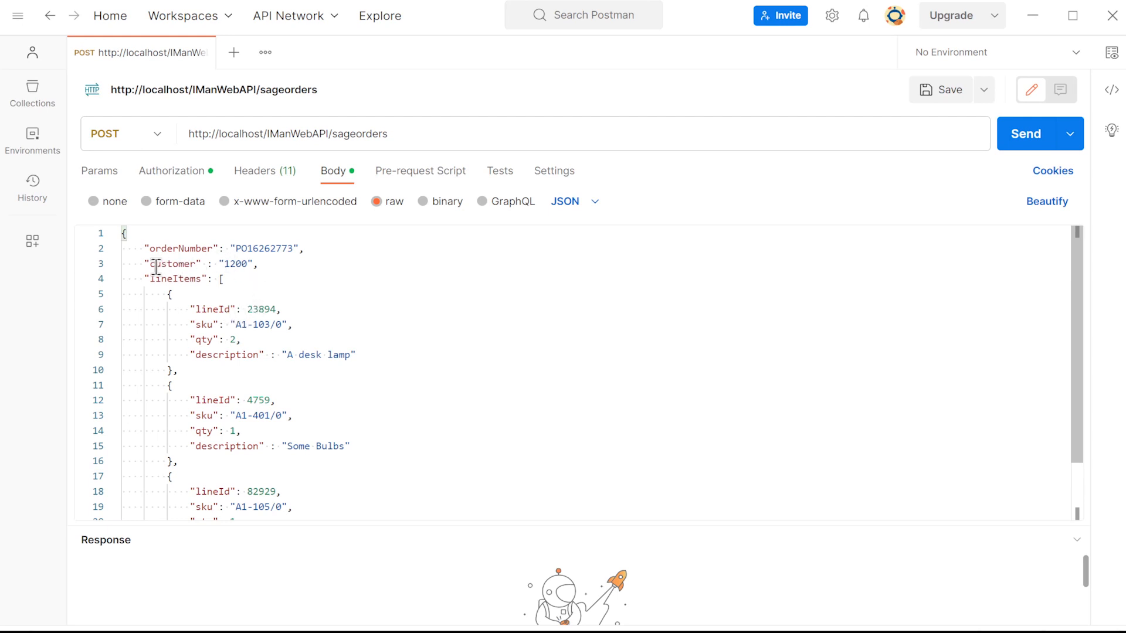
drag(156, 267, 243, 267)
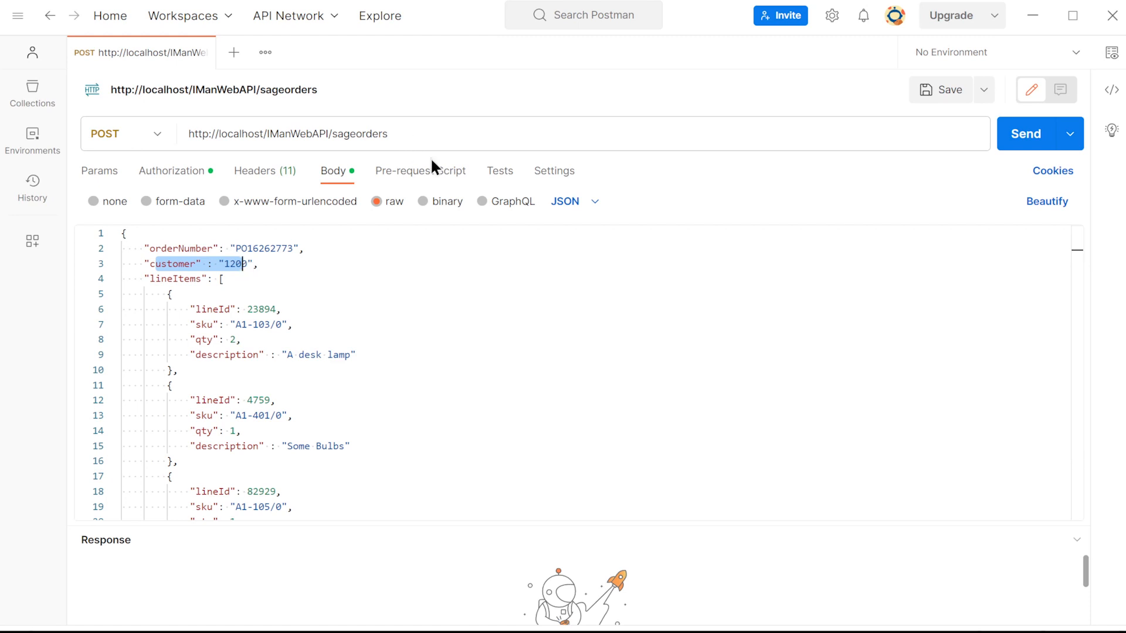
click(1016, 143)
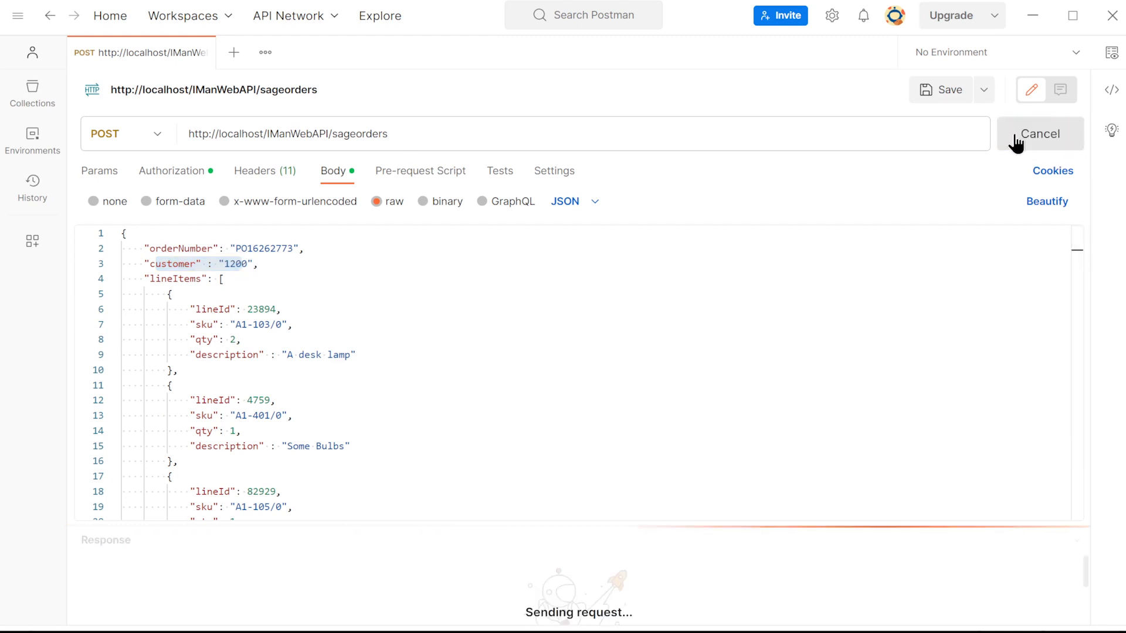
drag(602, 522, 606, 352)
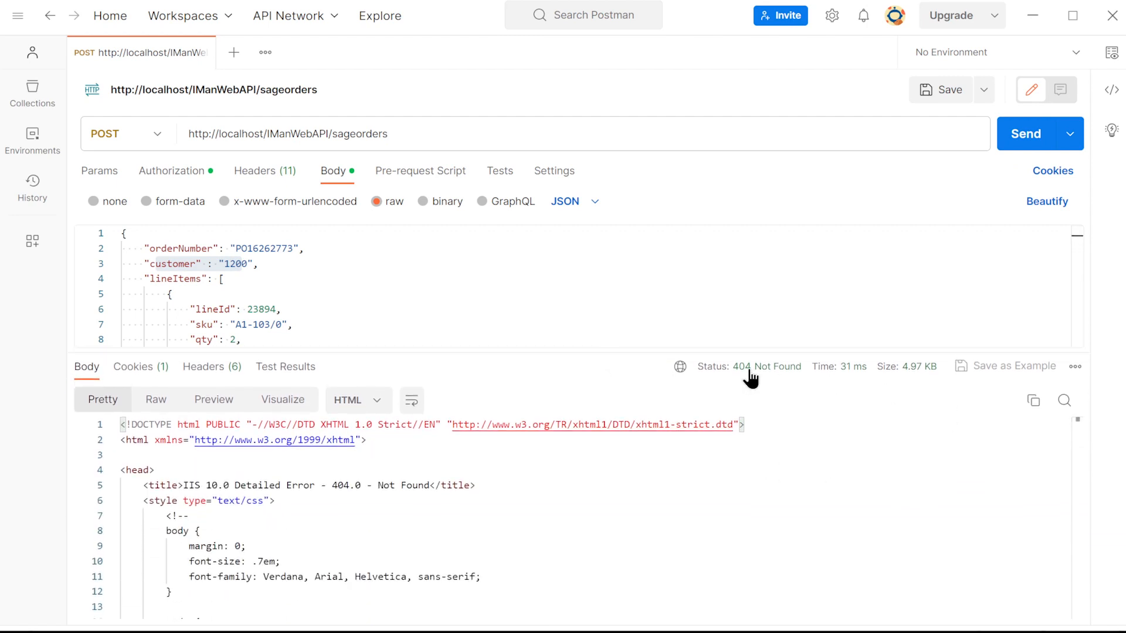
mouse_move(749, 371)
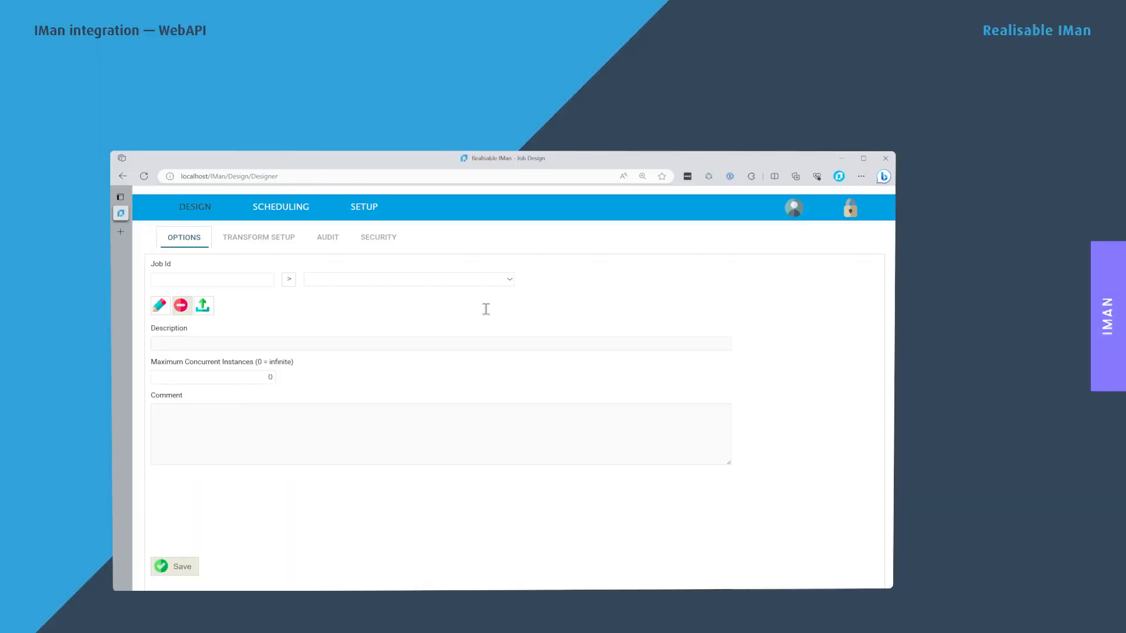
In IMan, add a WebAPI endpoint with ID 000AASAGEORD and description "Sage300 Order Creation Demonstration"
click(376, 213)
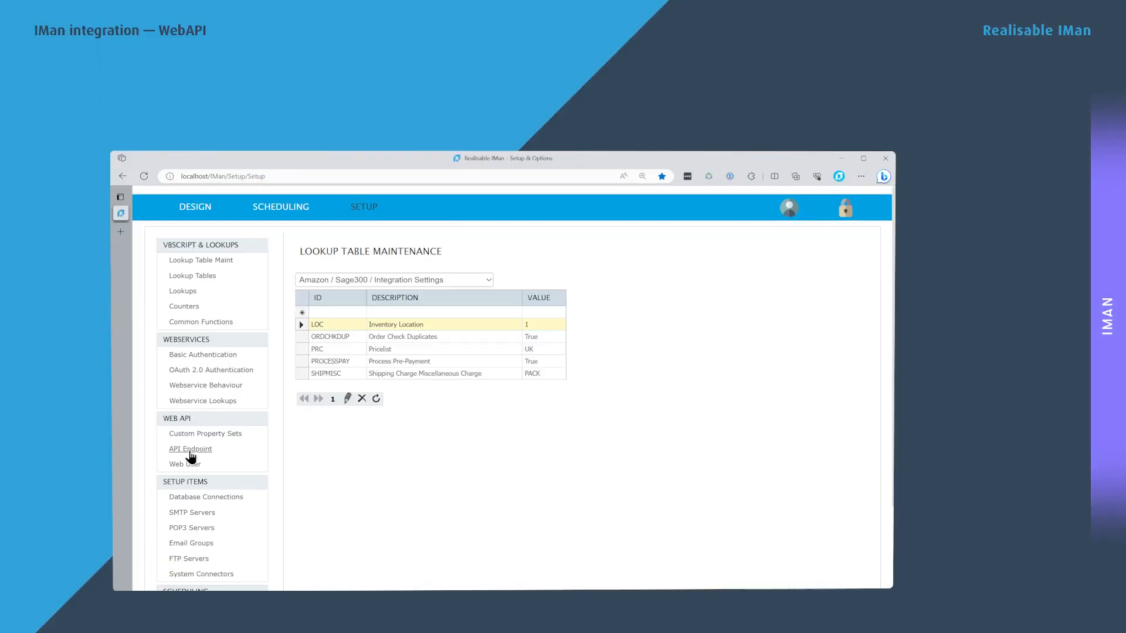
click(190, 450)
click(292, 270)
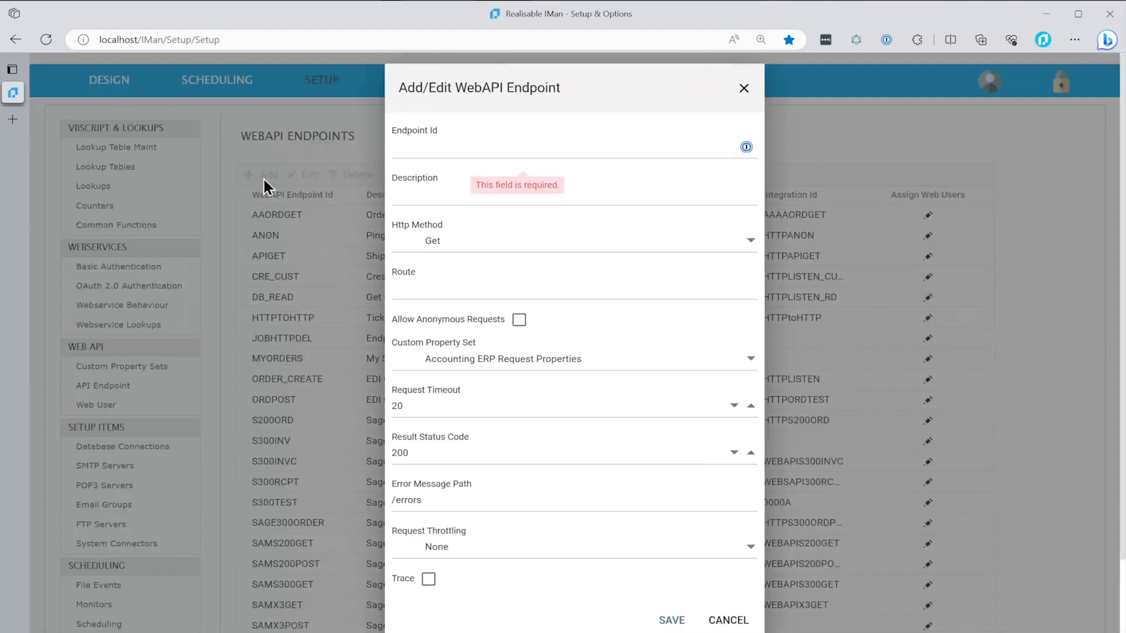
text(000AASAGEORD)
key(Tab)
text(Sage300 Order Creation Demons)
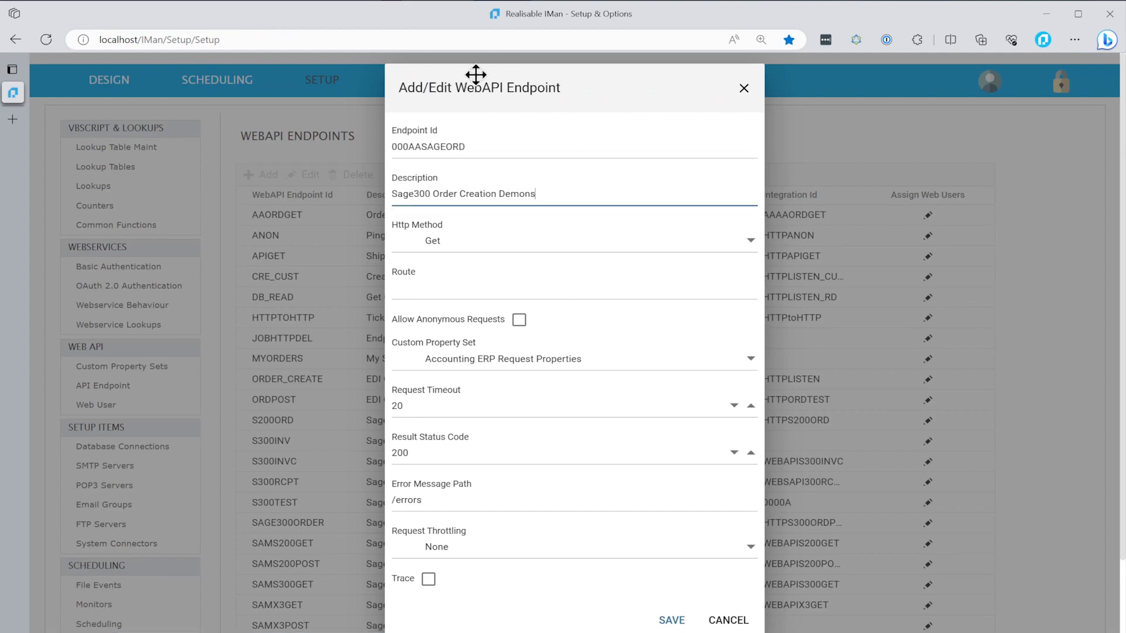
text(tration)
Set the new endpoint's HTTP method to Post and its route to sageorders, and allow anonymous requests
click(430, 254)
click(415, 294)
click(422, 285)
text(s)
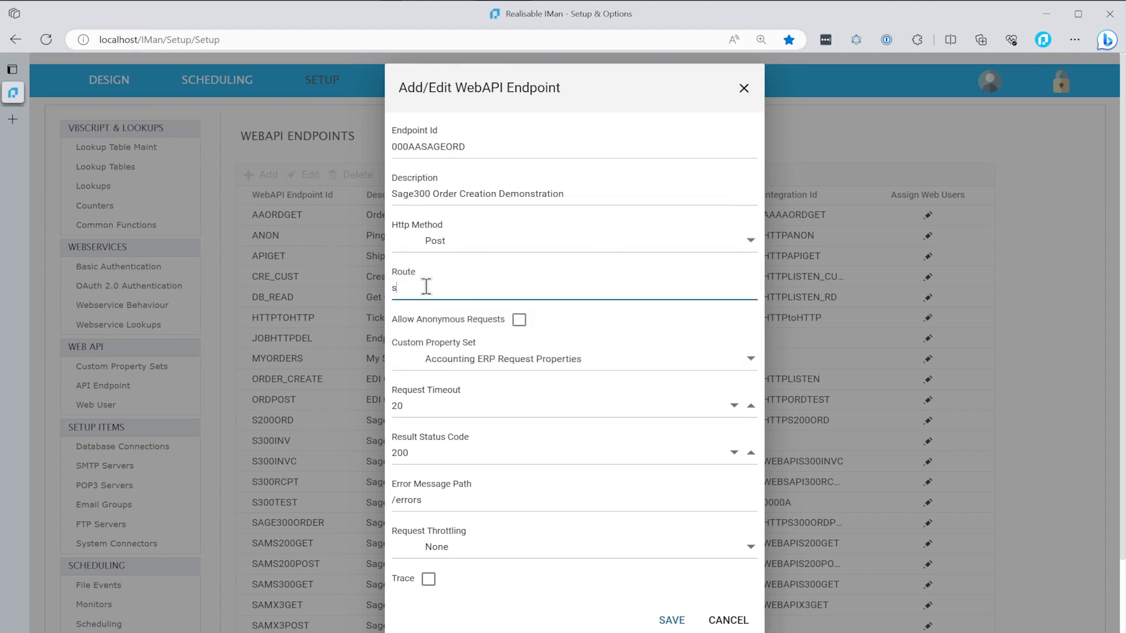
text(ageorders)
click(519, 320)
Switch to Postman, resend the sageorders request and examine the title in the returned response
key(alt+Tab)
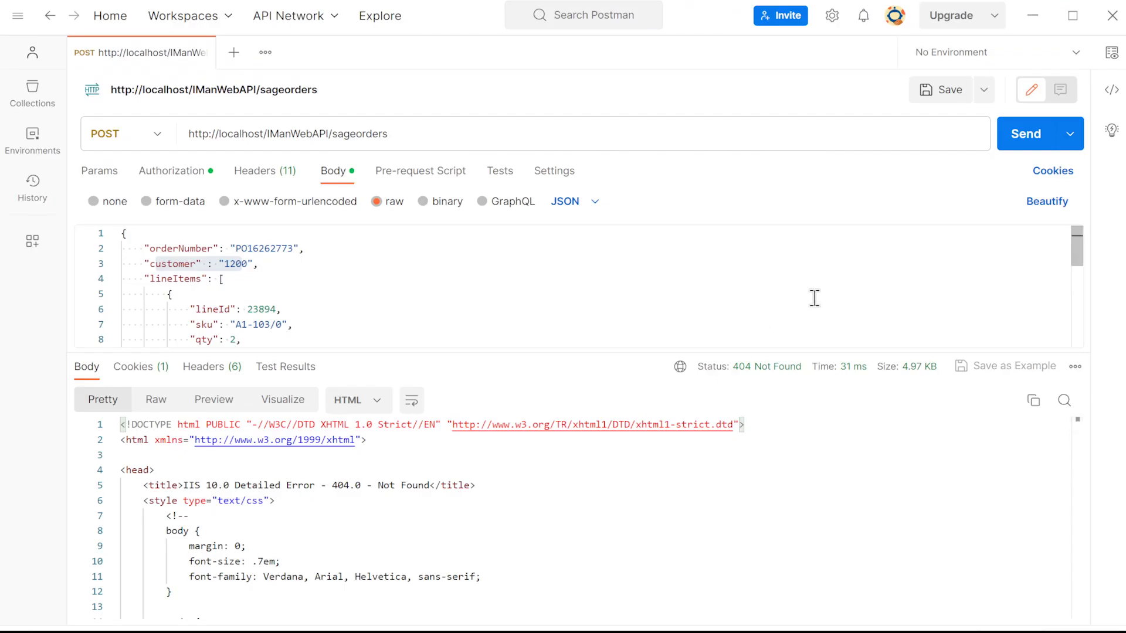
click(1028, 143)
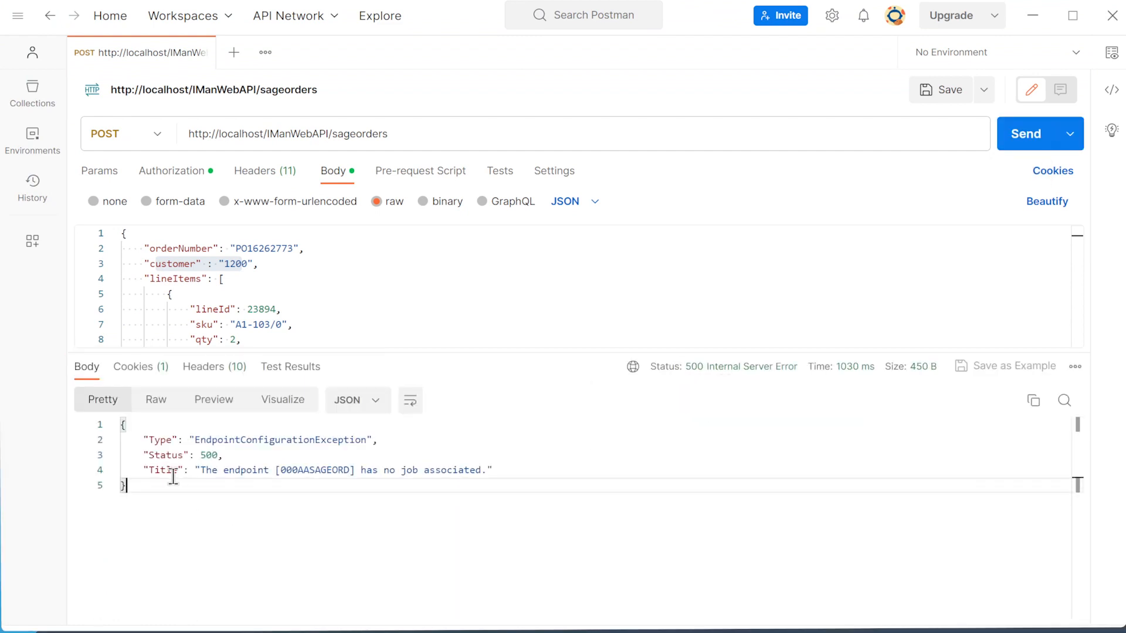
drag(190, 469, 270, 470)
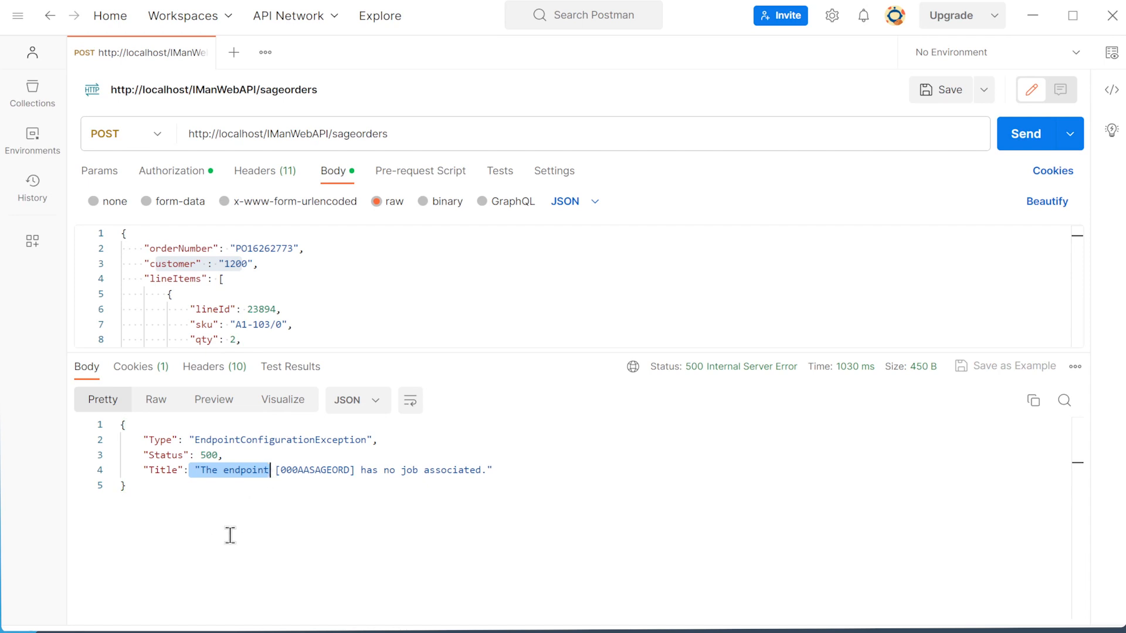
double_click(312, 470)
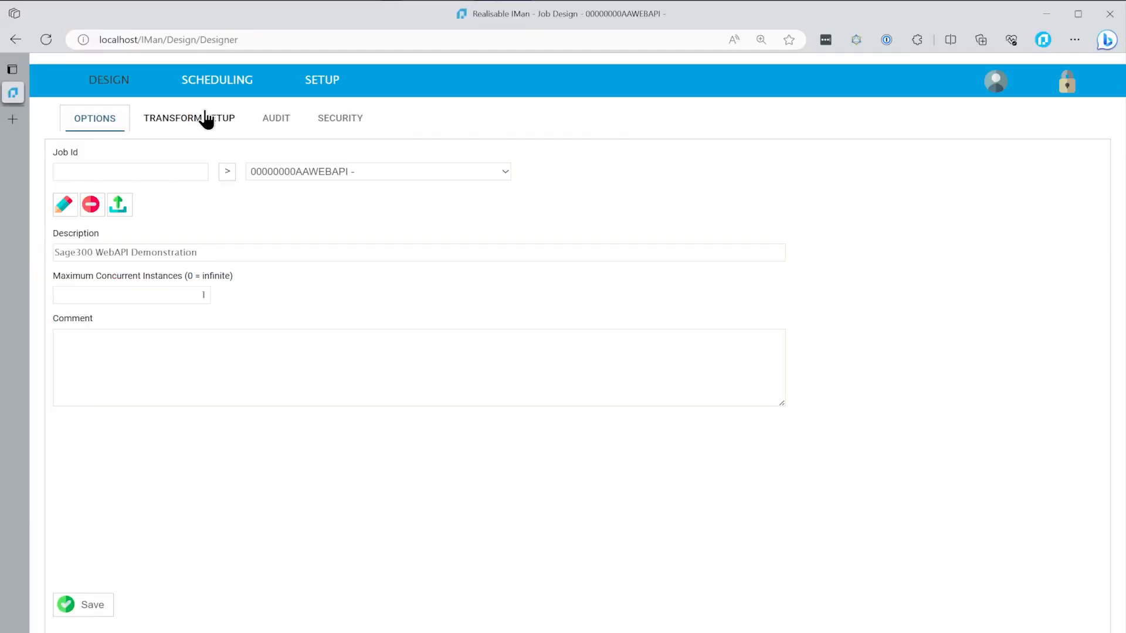
Place a WebAPI Endpoint reader on the transform canvas of the Sage300 WebAPI Demonstration job in IMan
click(206, 116)
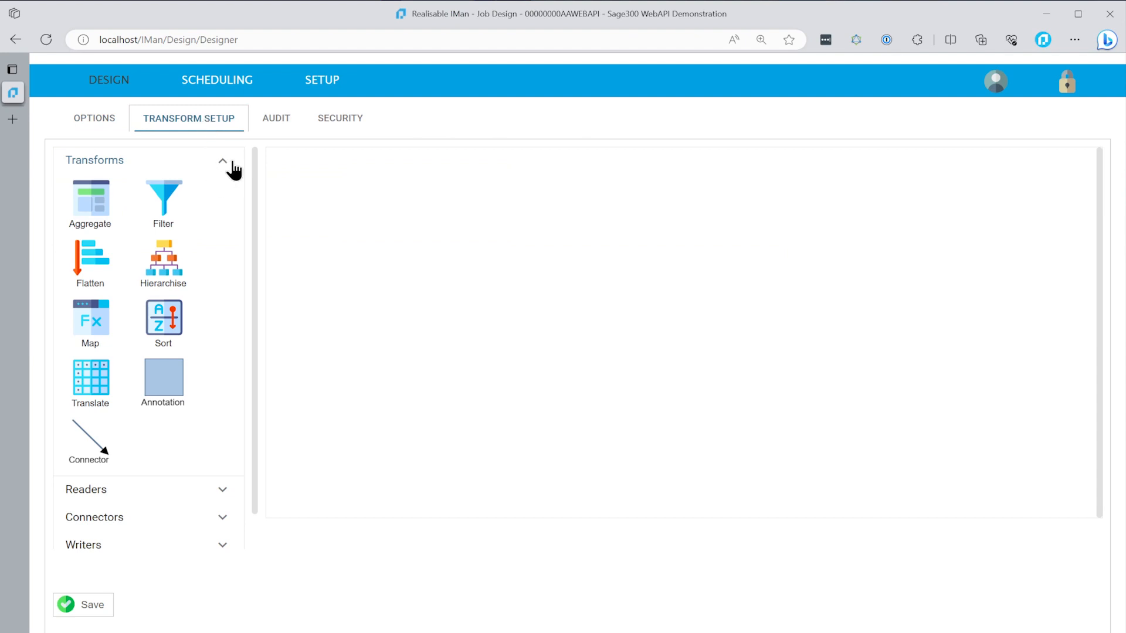
scroll(253, 170, down, 1)
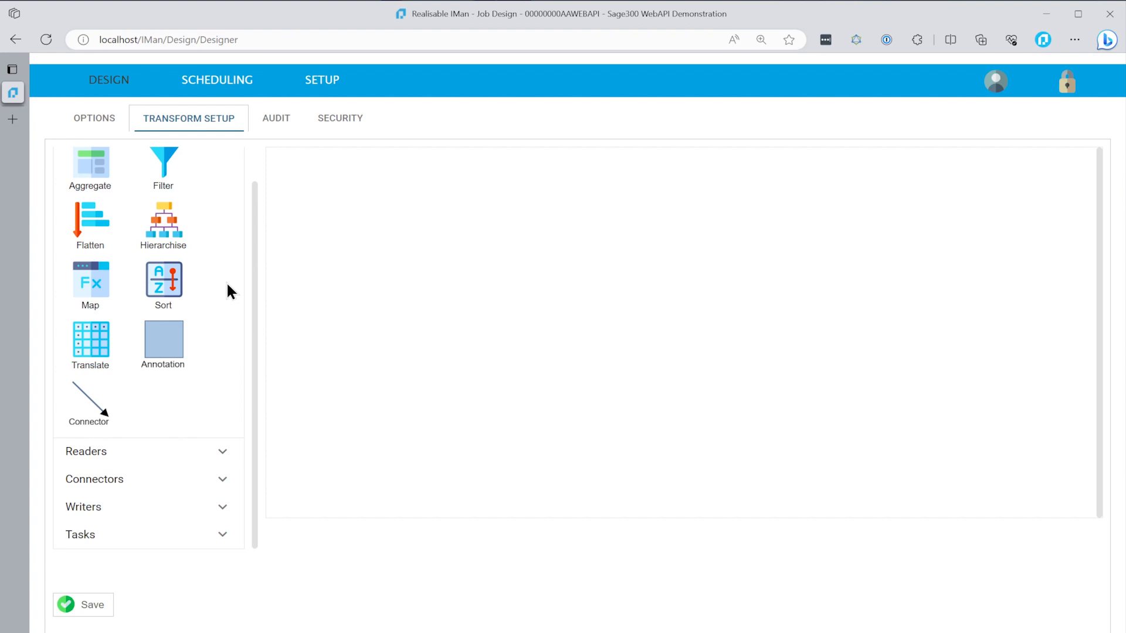
click(89, 451)
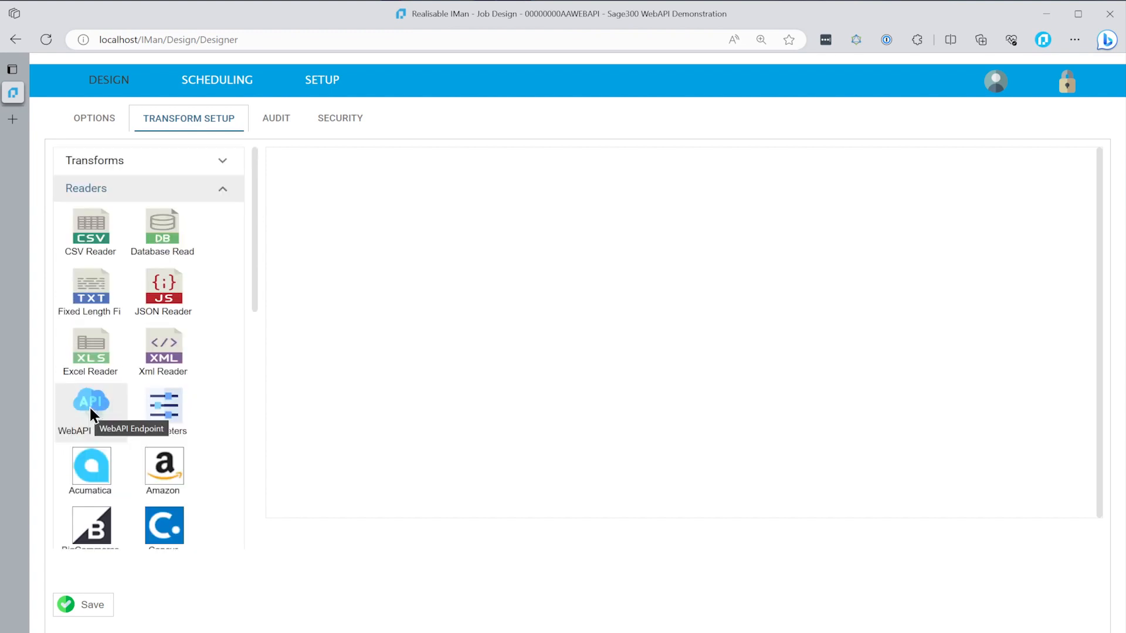
drag(317, 427, 327, 191)
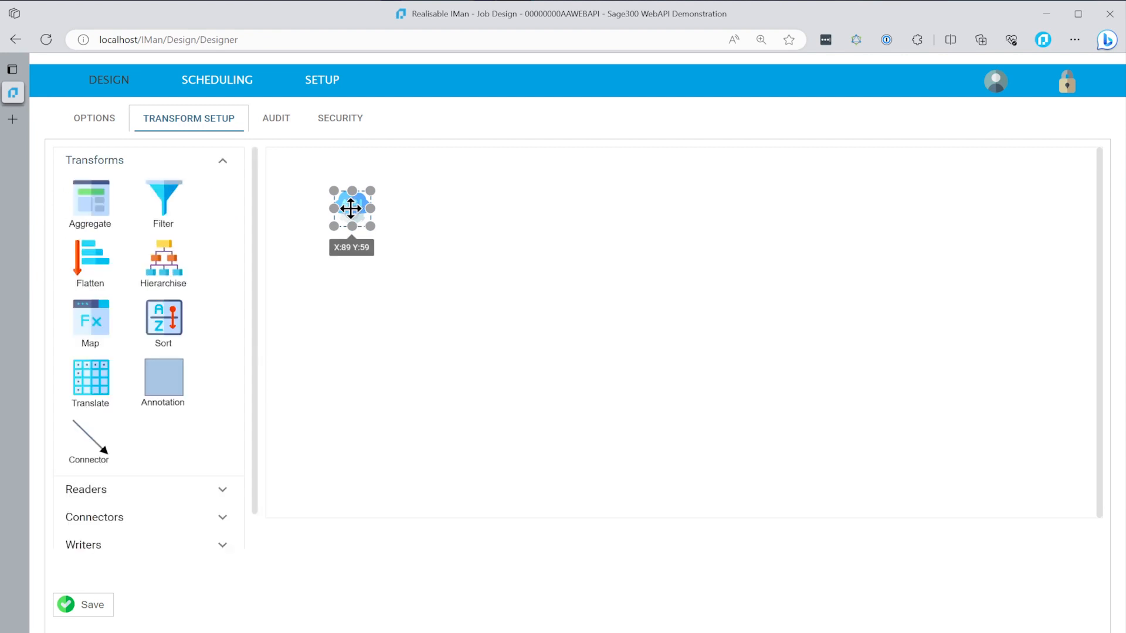
Assign the Sage300 Order Creation Demonstration endpoint to the WebAPI Endpoint reader and refresh its preview
double_click(351, 208)
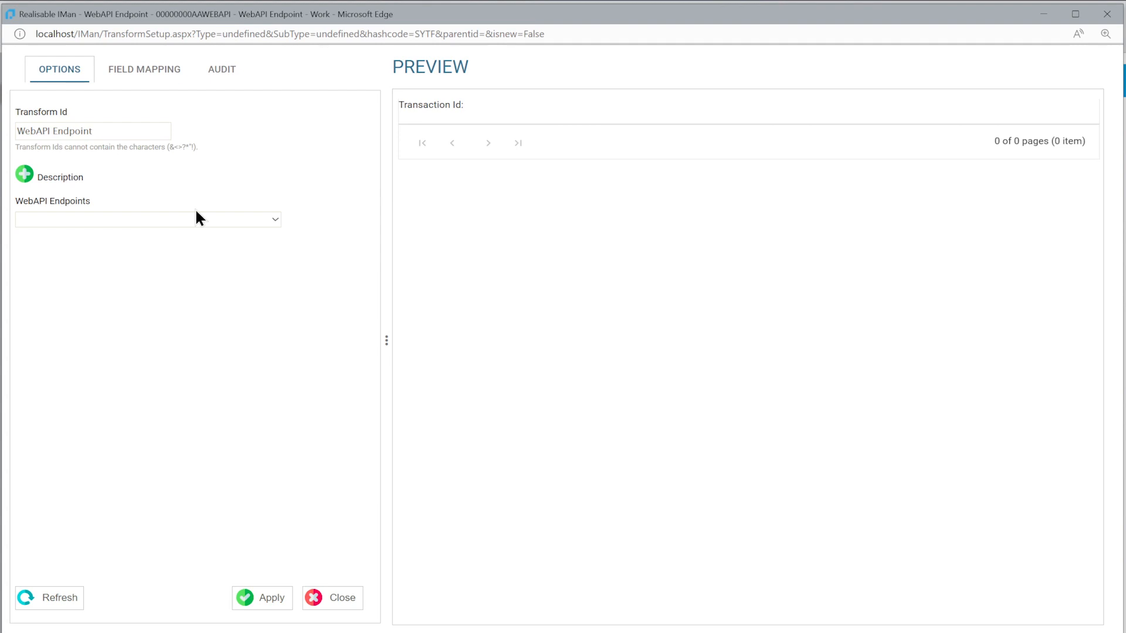
click(83, 218)
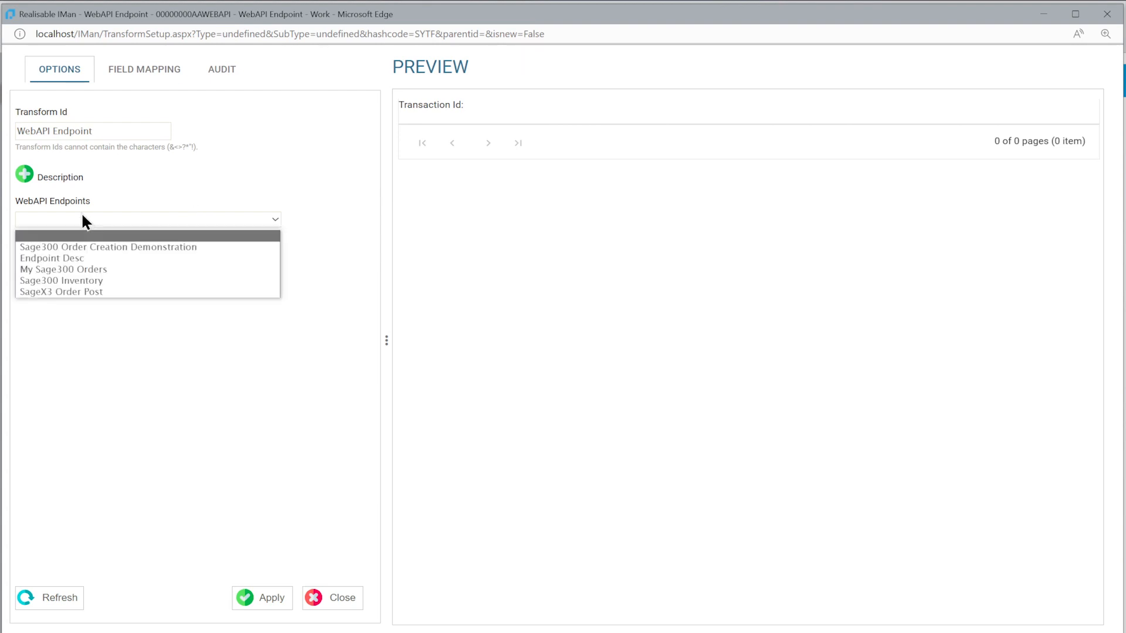
click(30, 247)
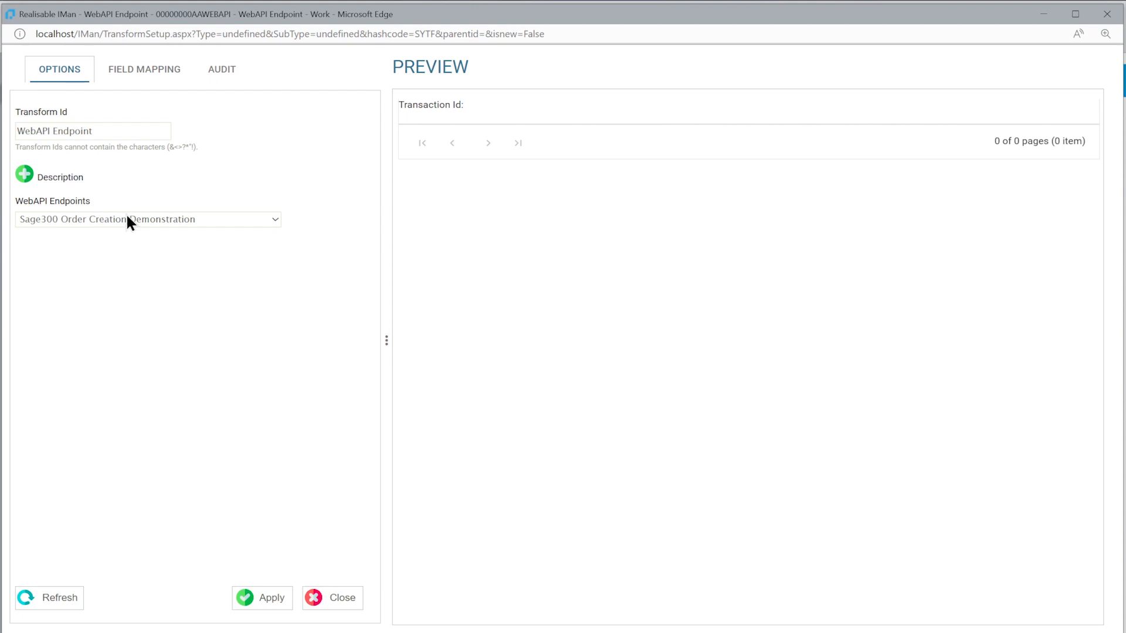
click(60, 604)
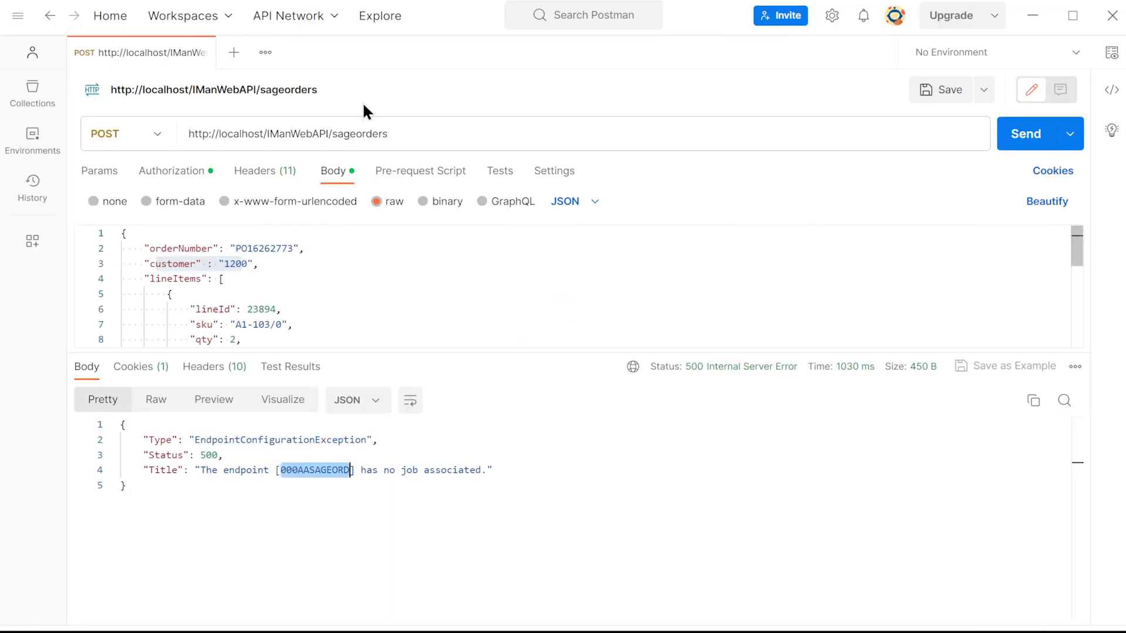
Switch to Postman, add a request header Debug with the value True, and send the request
click(265, 171)
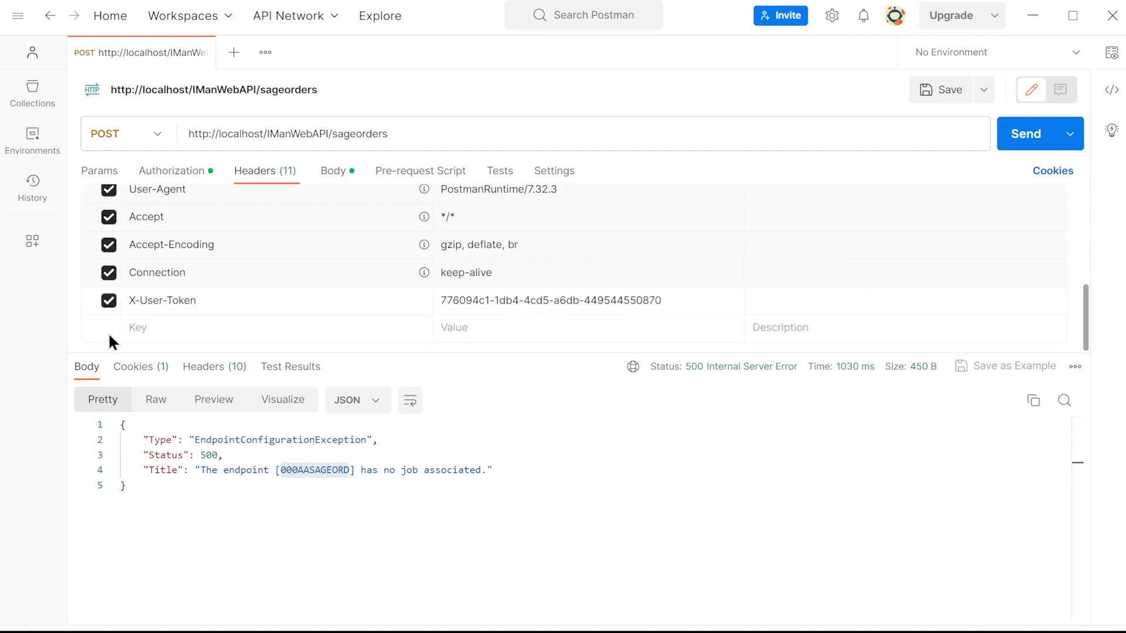
click(186, 328)
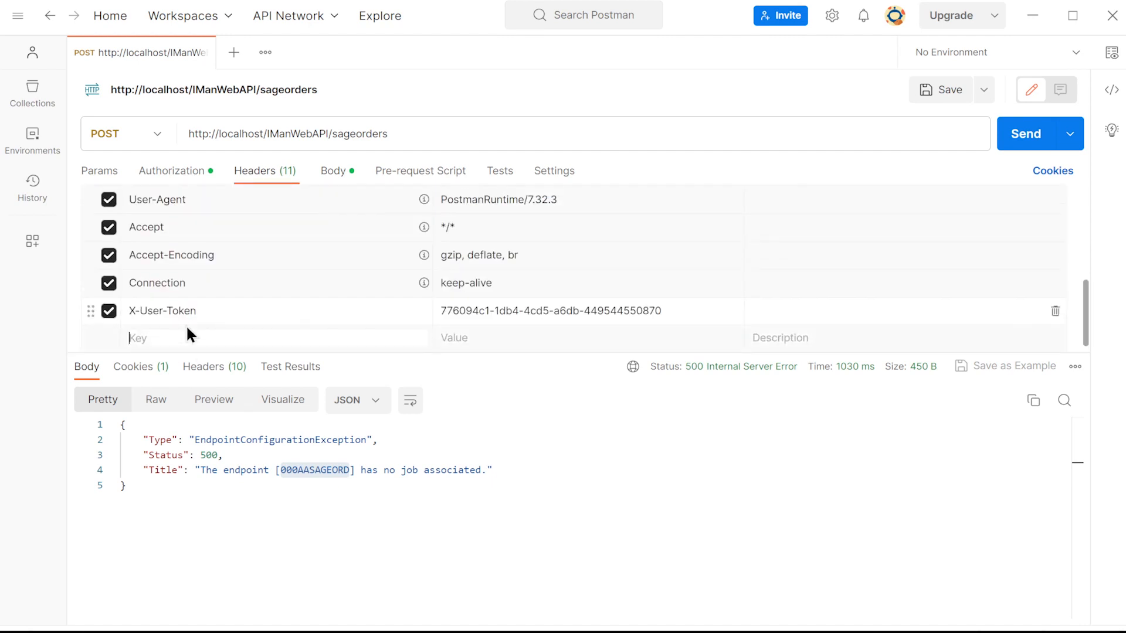
text(Debug)
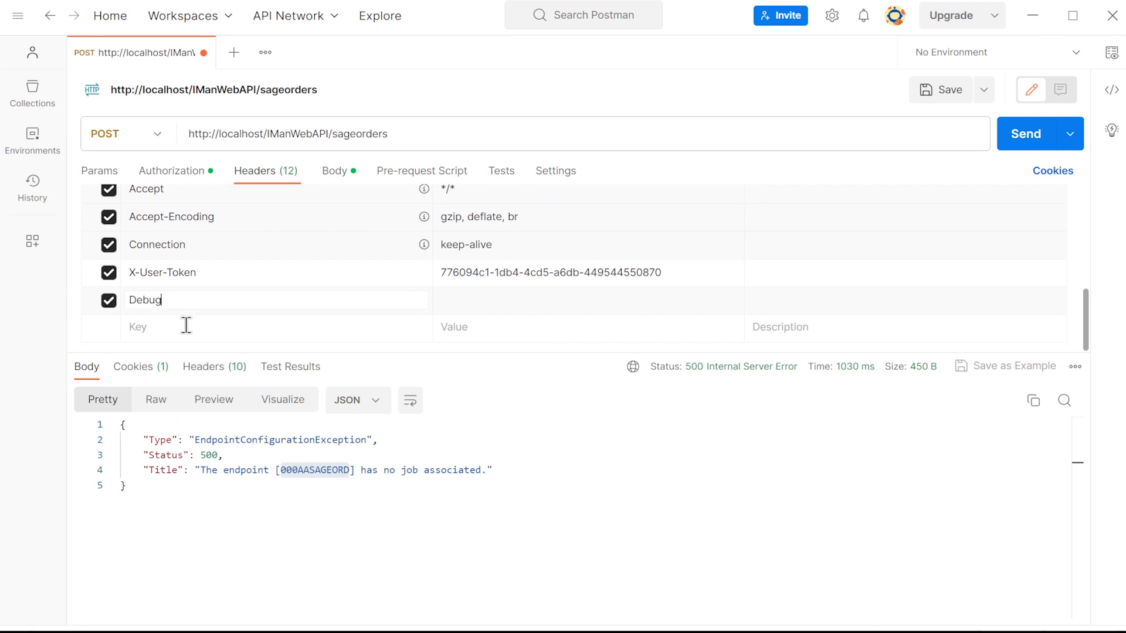
key(Tab)
text(True)
key(Tab)
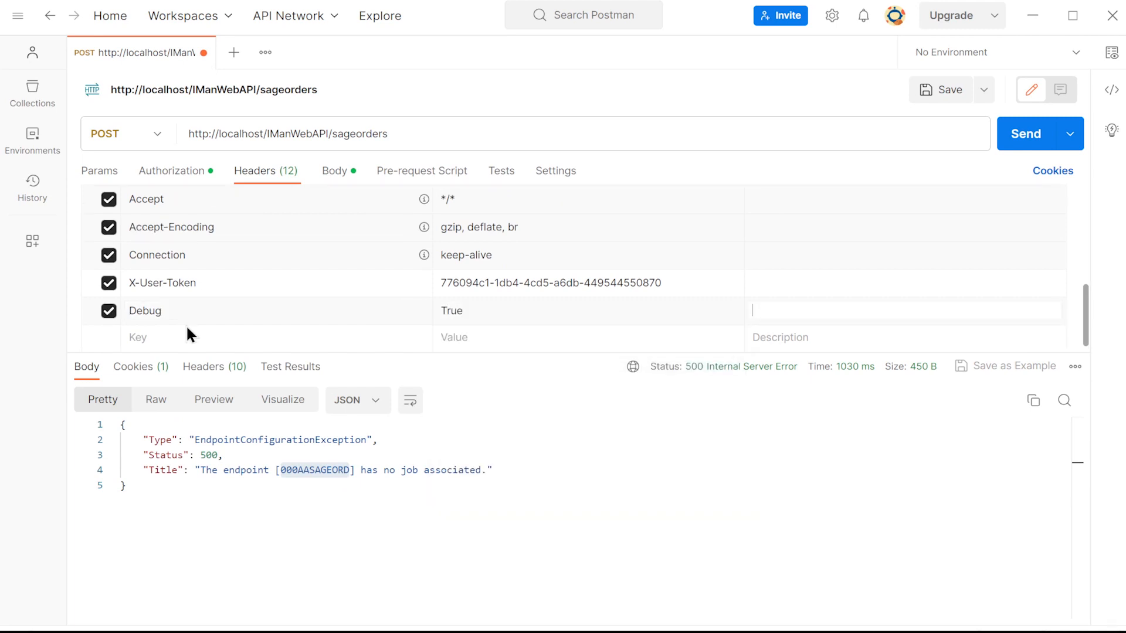
click(1028, 136)
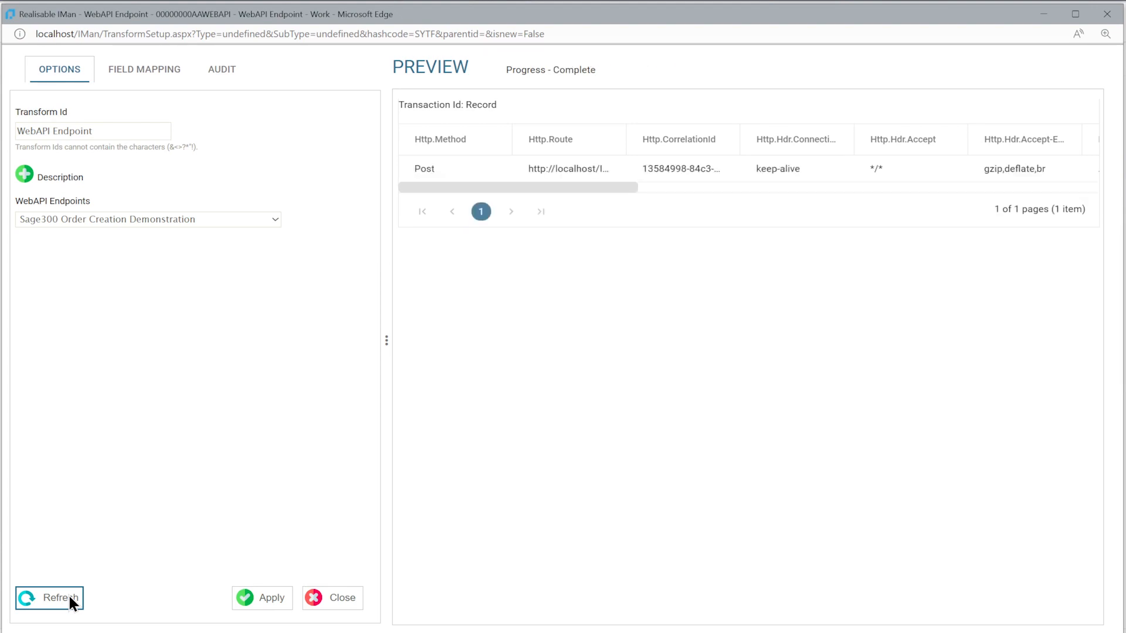
Examine the captured request's fields in the IMan preview through to Http.Content, and close the endpoint setup
drag(623, 142, 628, 143)
drag(616, 188, 1053, 189)
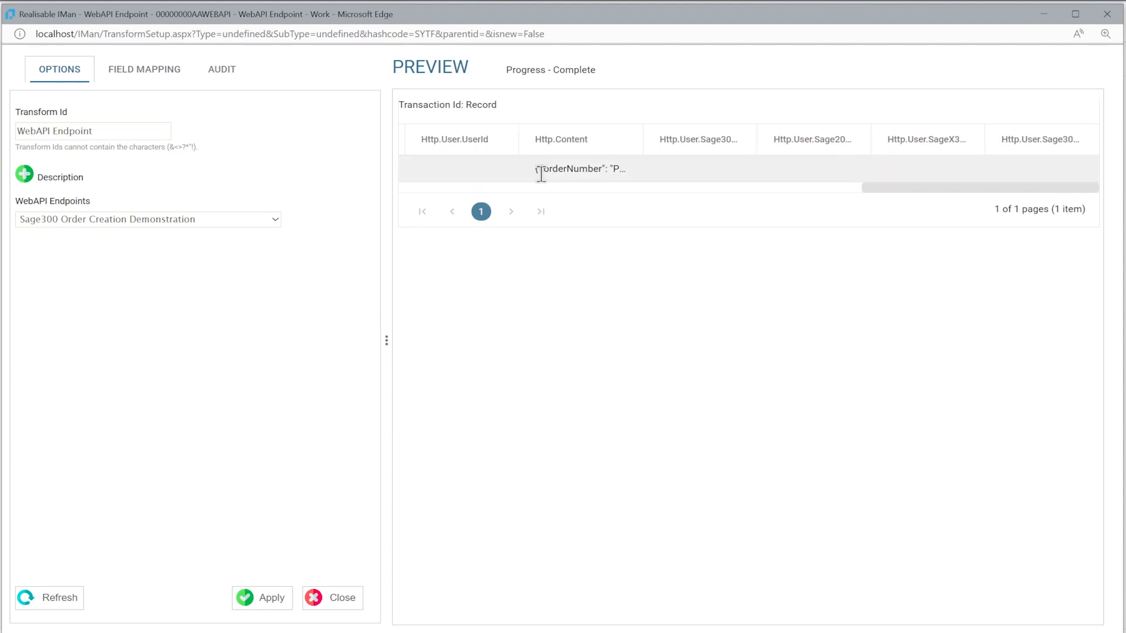
click(335, 593)
Place a JSON Reader beside the WebAPI Endpoint on the canvas and connect the endpoint to it
click(98, 491)
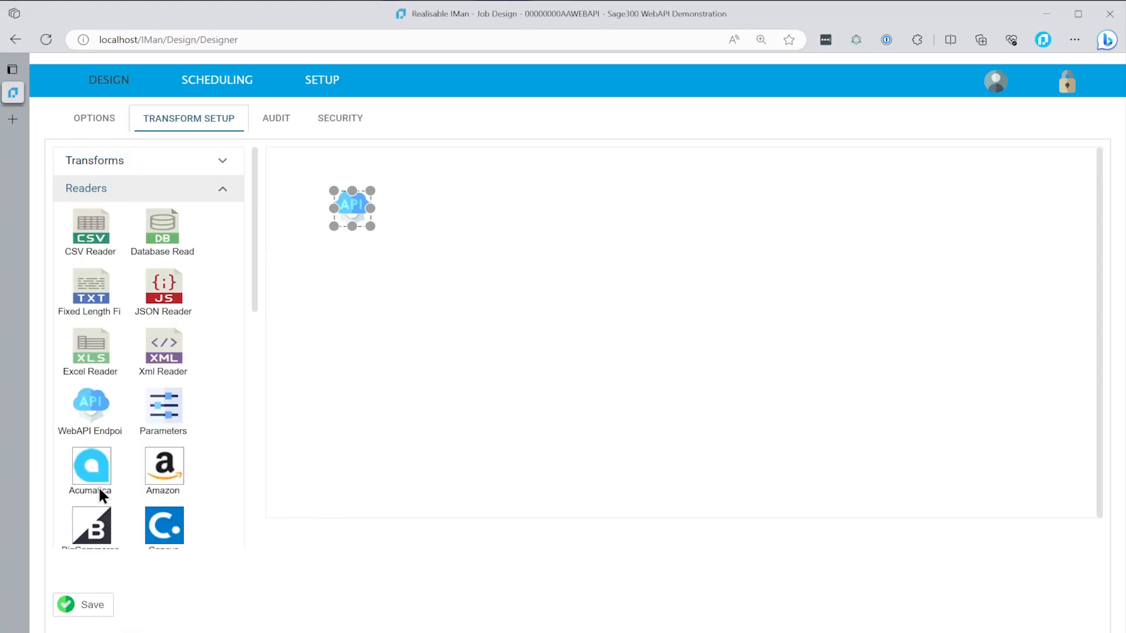
drag(165, 289, 419, 185)
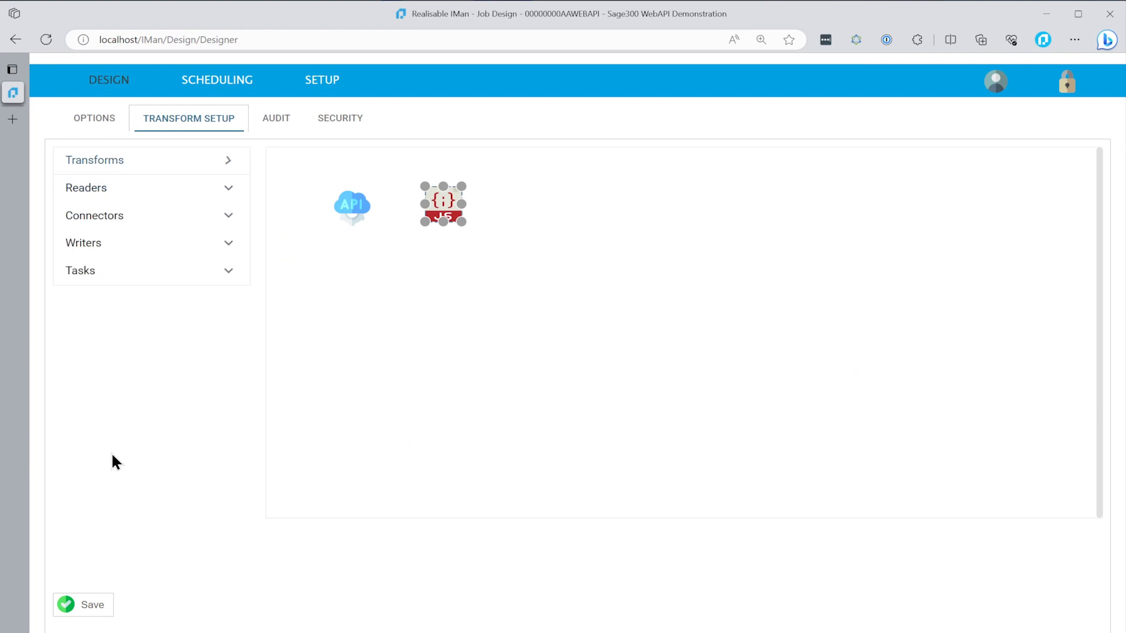
drag(98, 444, 357, 216)
drag(424, 267, 443, 214)
Set the JSON Reader's data source to Transaction and its transaction field to Http.Content
double_click(443, 204)
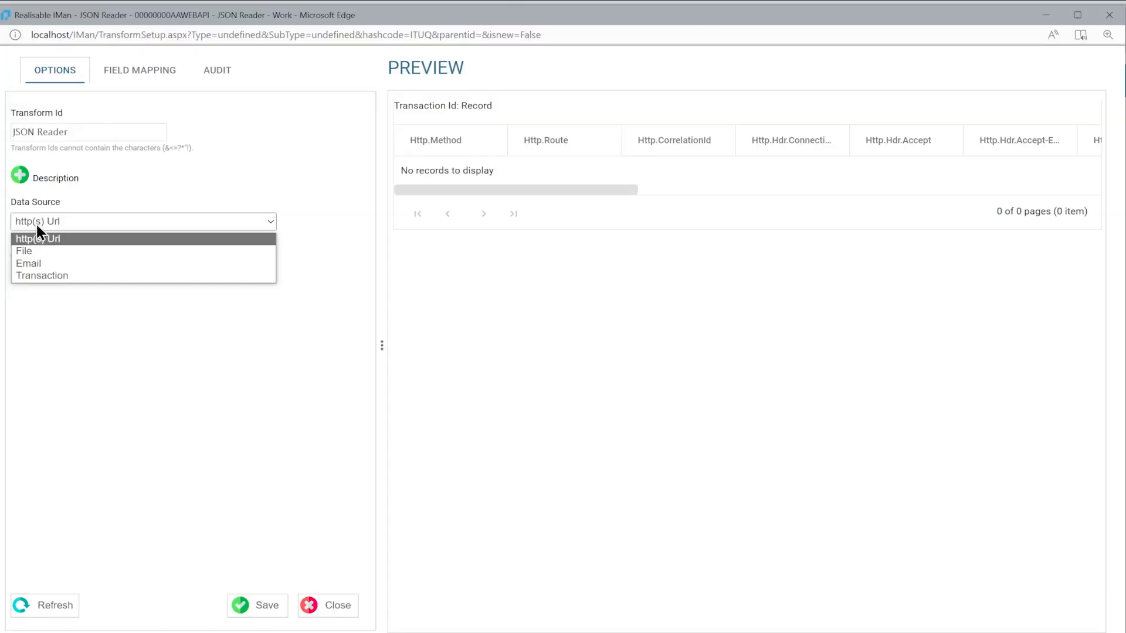
click(43, 276)
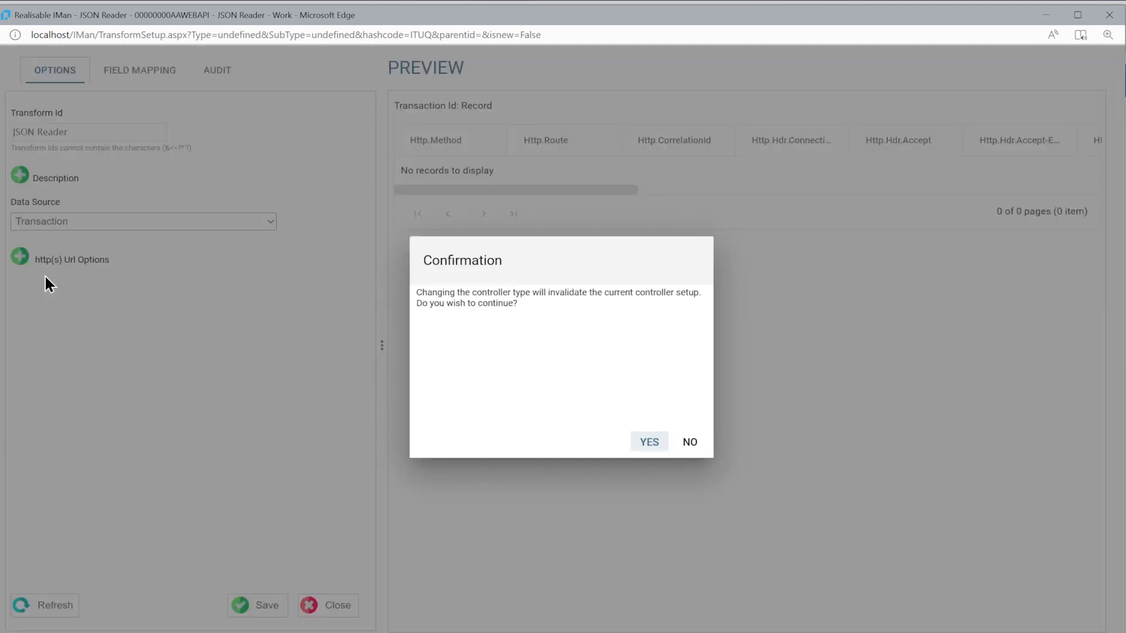
click(648, 446)
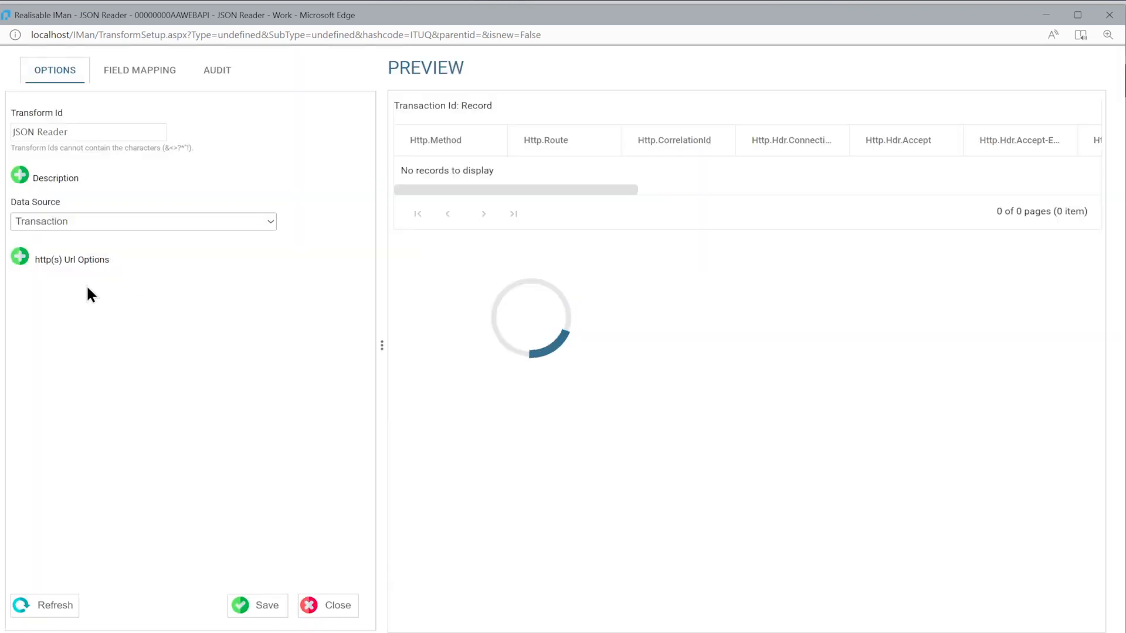
click(20, 257)
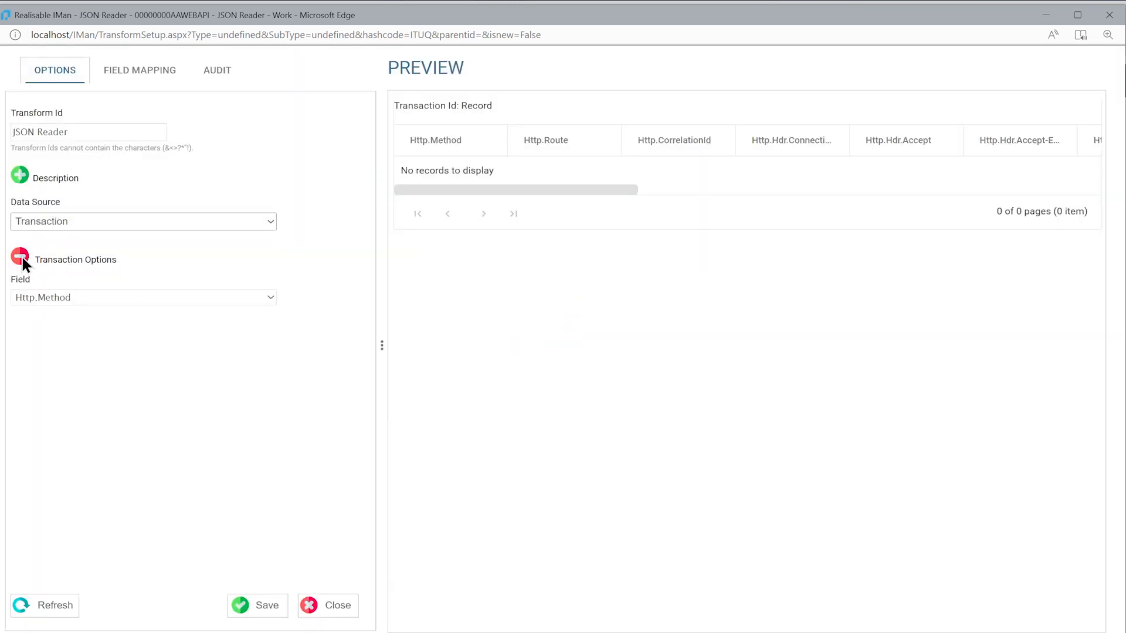
click(33, 300)
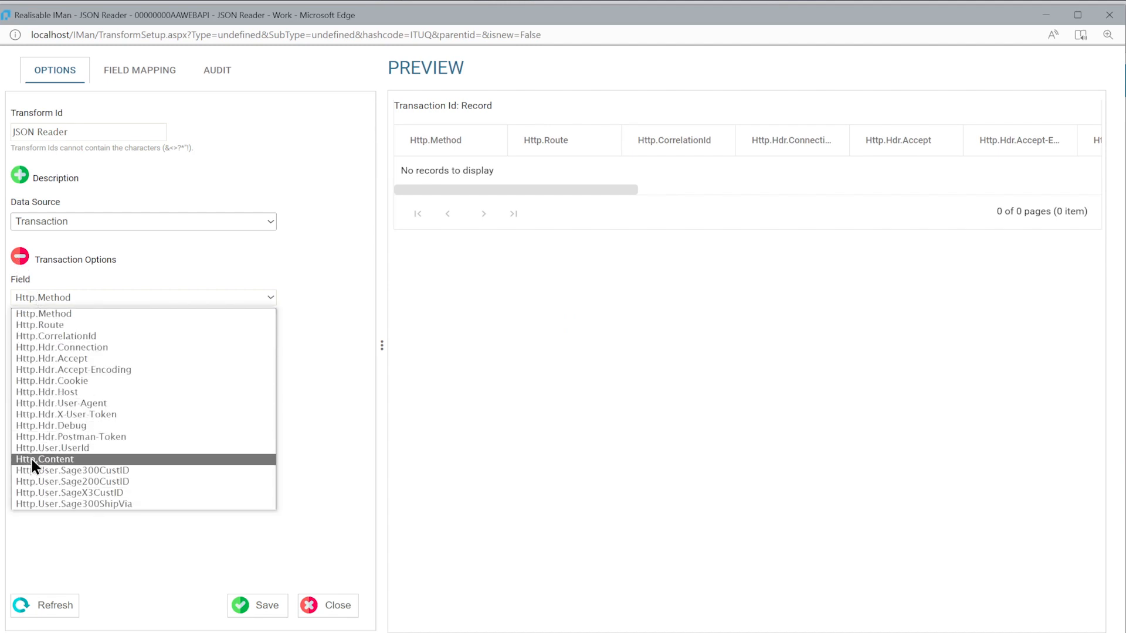
click(63, 460)
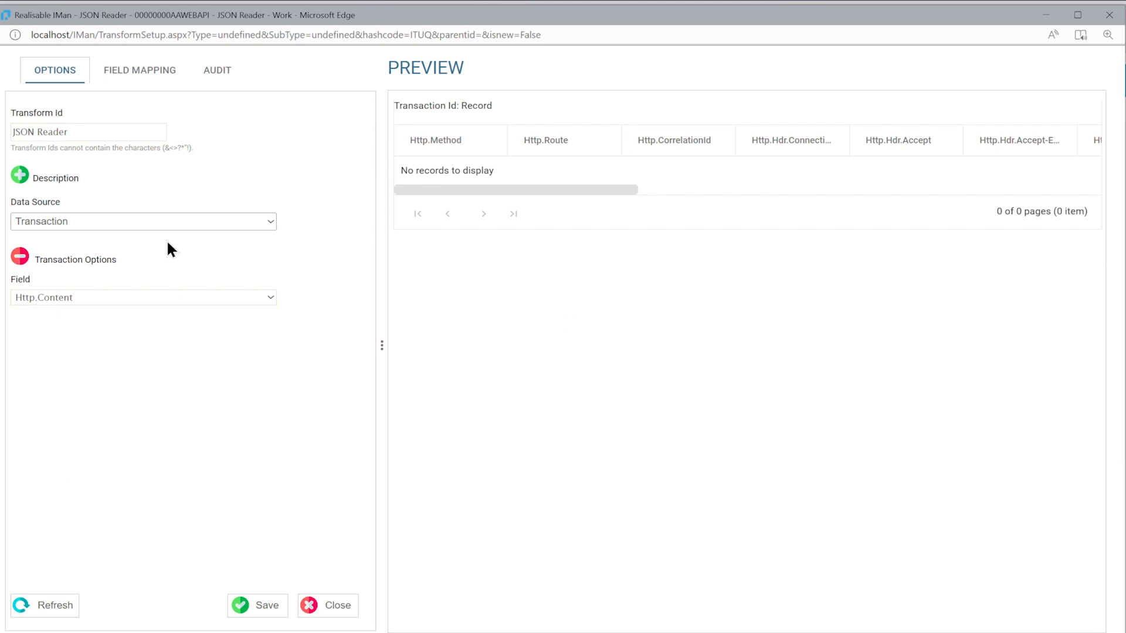
Switch to Postman, cancel the pending request, and examine the property names in the order's JSON body
click(158, 78)
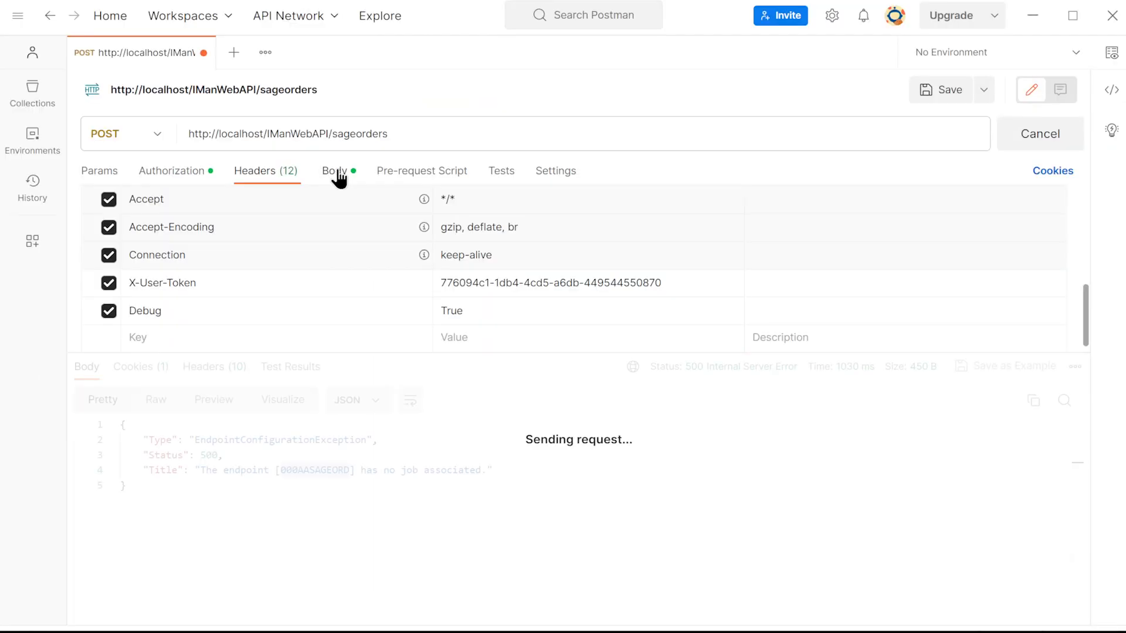
click(338, 172)
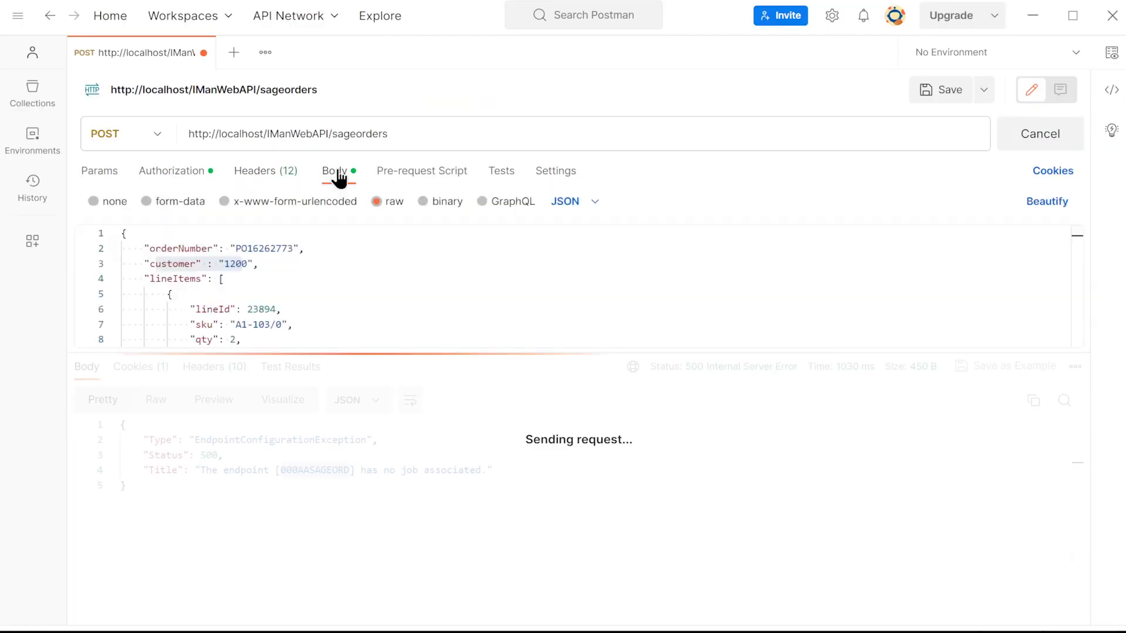
drag(533, 353, 531, 395)
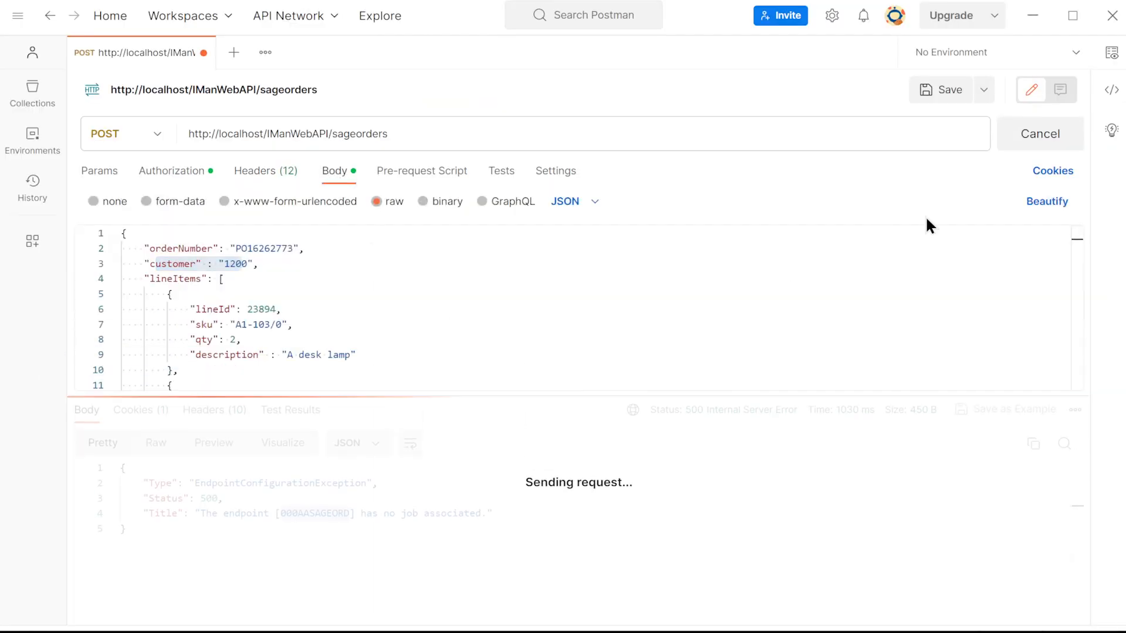
click(1030, 153)
drag(553, 395, 540, 541)
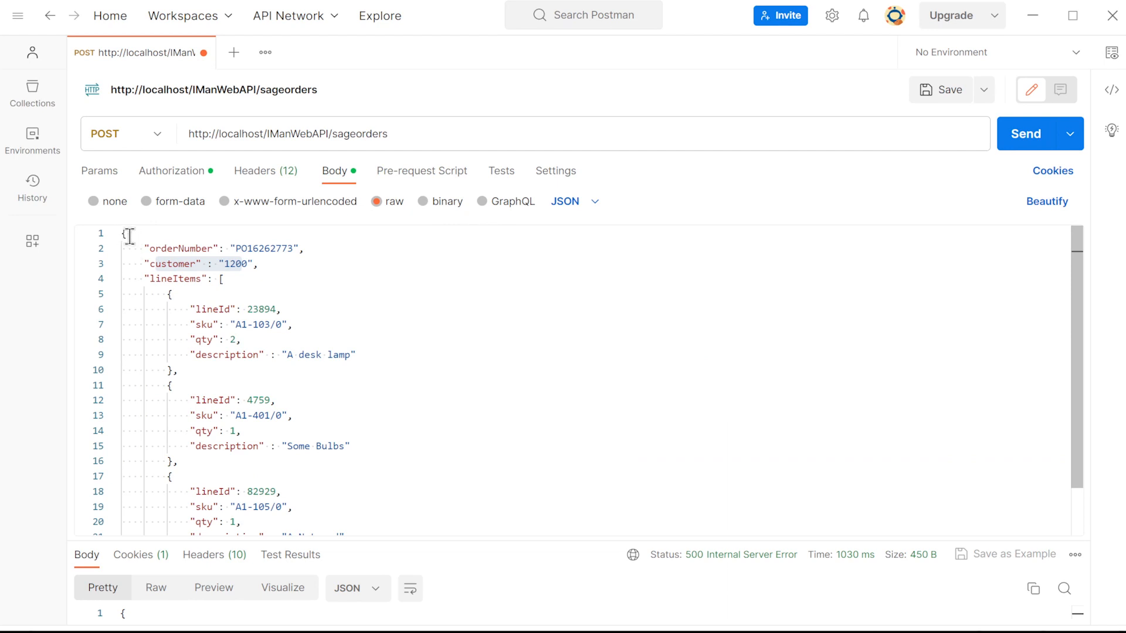
double_click(169, 249)
click(172, 264)
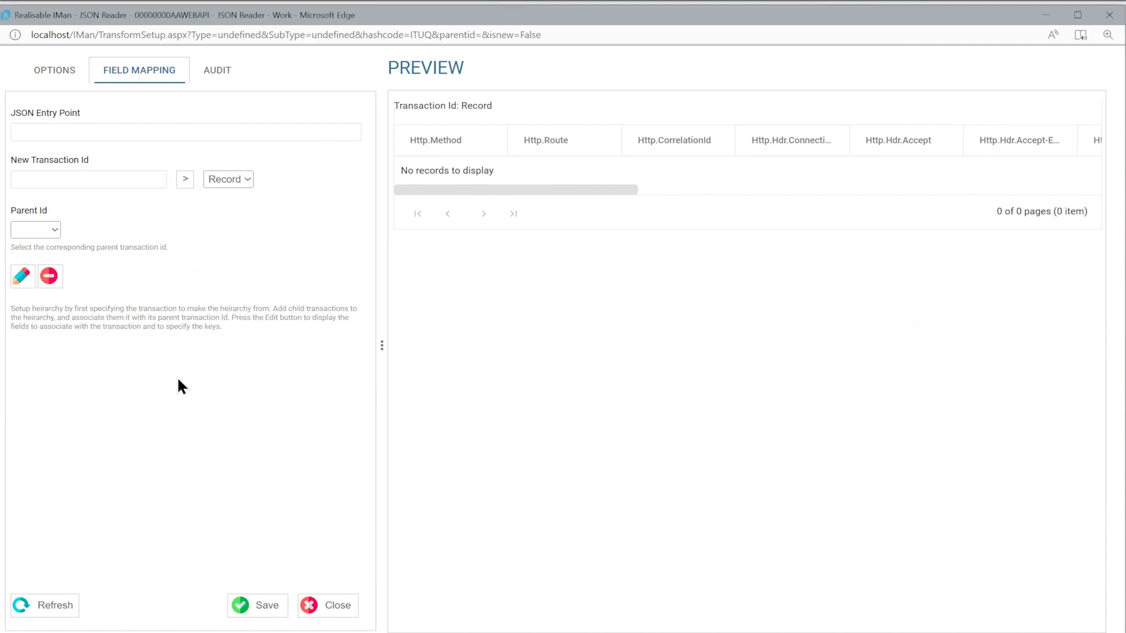
Back in IMan, set the JSON entry point to / and add a Customer field with the relative JSON path customer to Record
text(/)
click(21, 277)
click(40, 259)
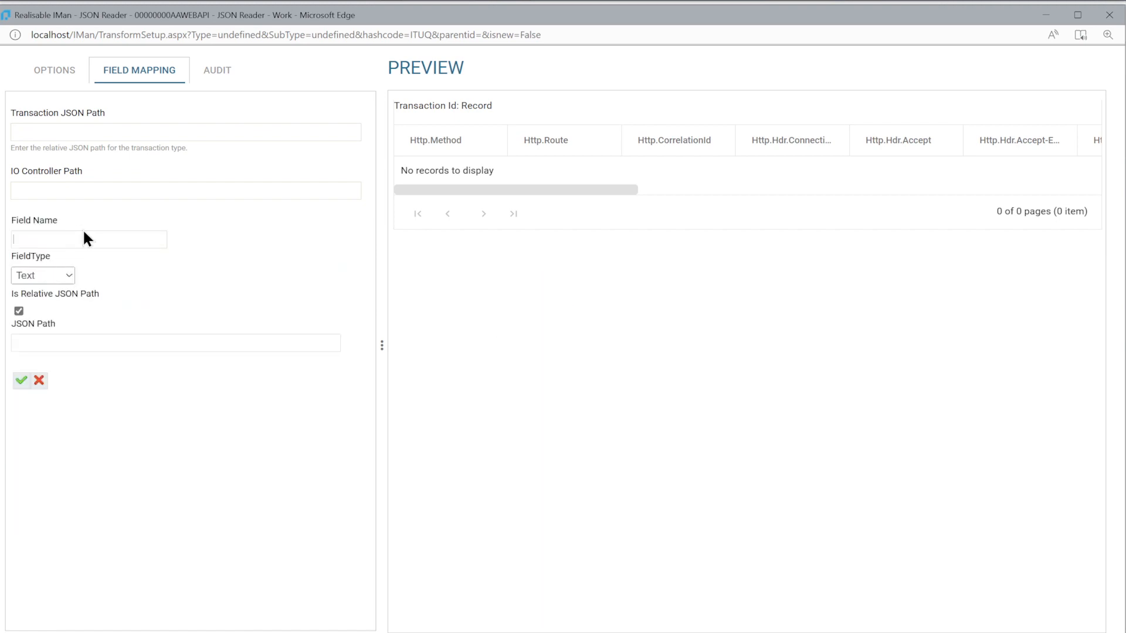
text(Customer)
key(Tab)
key(Tab)
key(Tab)
text(customer)
click(19, 379)
Add a text field OrderNumber with the relative JSON path orderNumber to the Record mapping
click(51, 257)
text(OrderNumber)
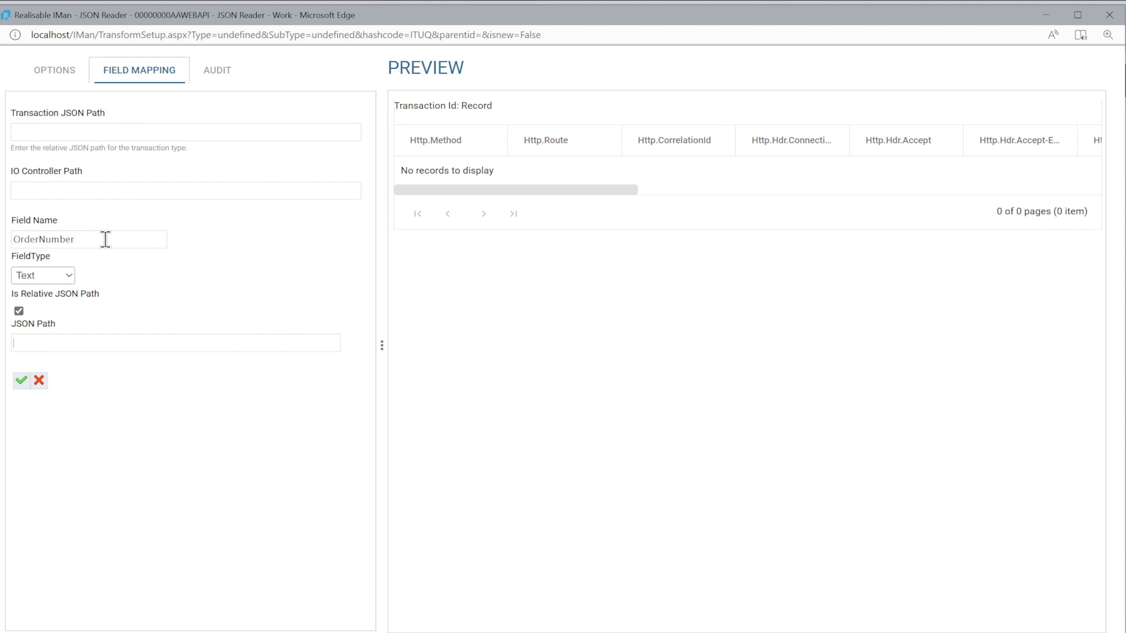
key(Tab)
key(Tab)
key(Tab)
text(orderNumb)
click(19, 380)
Save the Record mapping and refresh the preview to check the Customer and OrderNumber columns
click(267, 607)
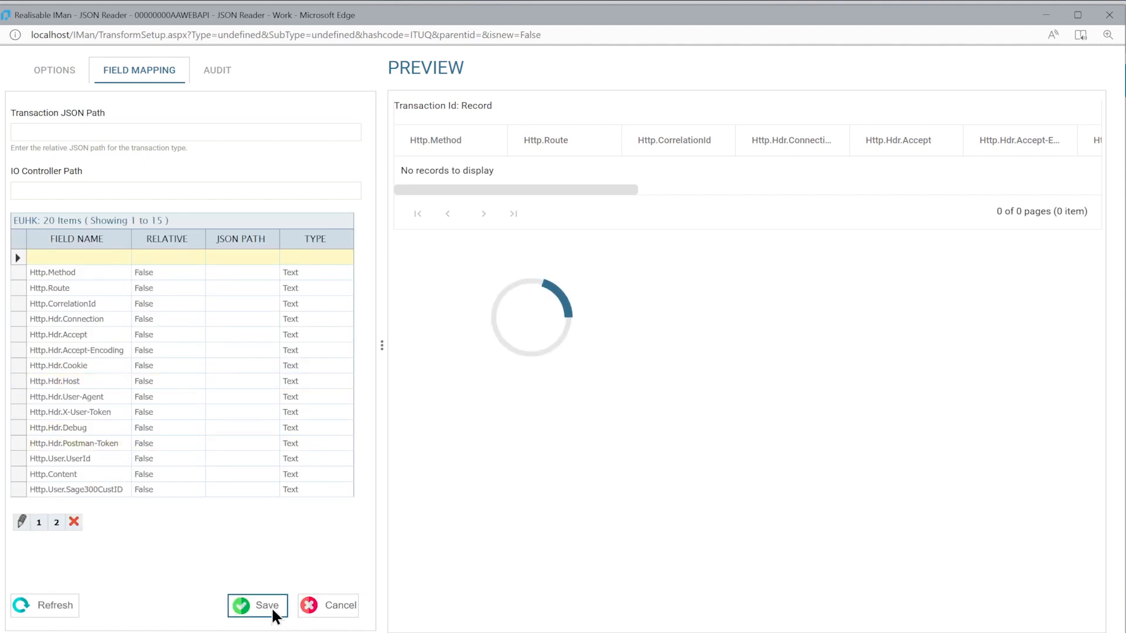
click(55, 605)
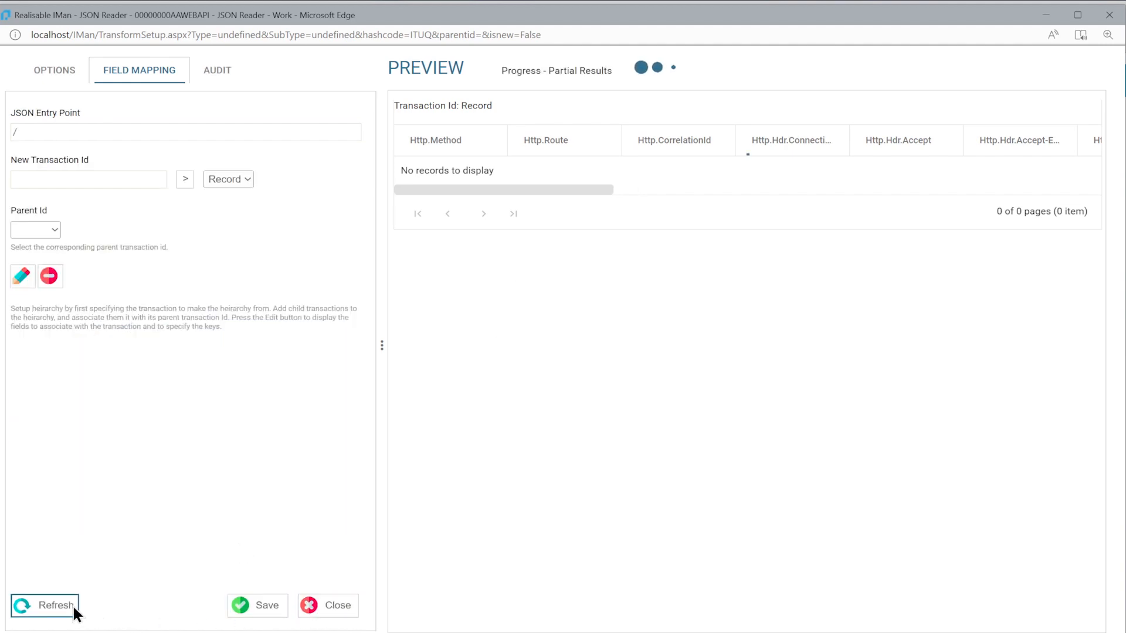
drag(572, 189, 1060, 194)
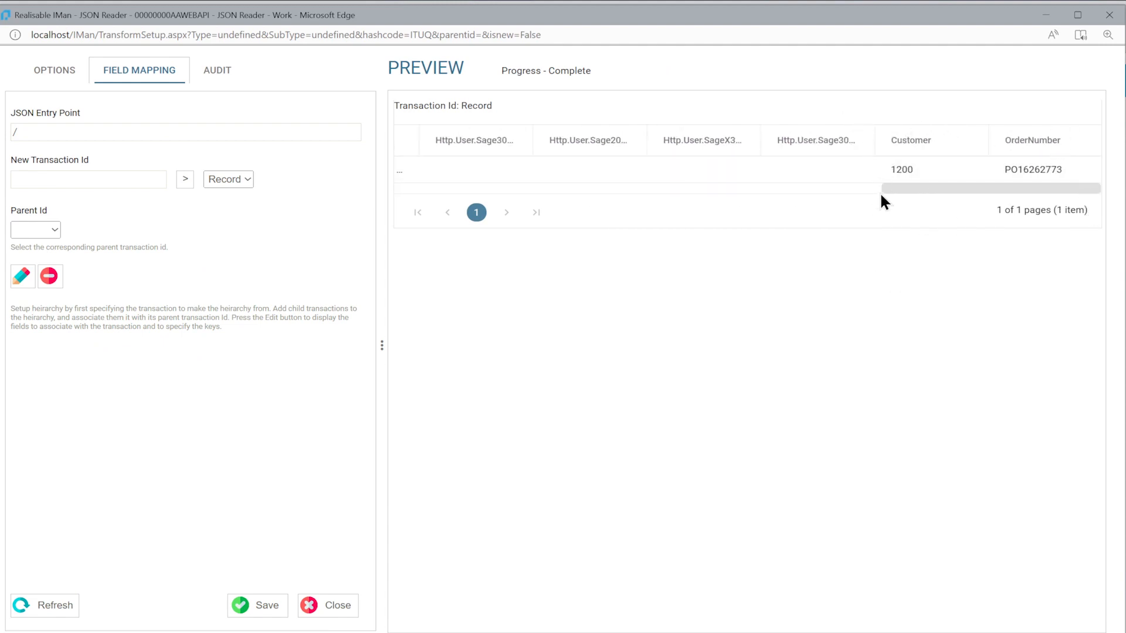
Create a child transaction LineItems under Record and set its transaction JSON path to lineItems
click(68, 175)
text(LineItems)
click(183, 178)
click(22, 276)
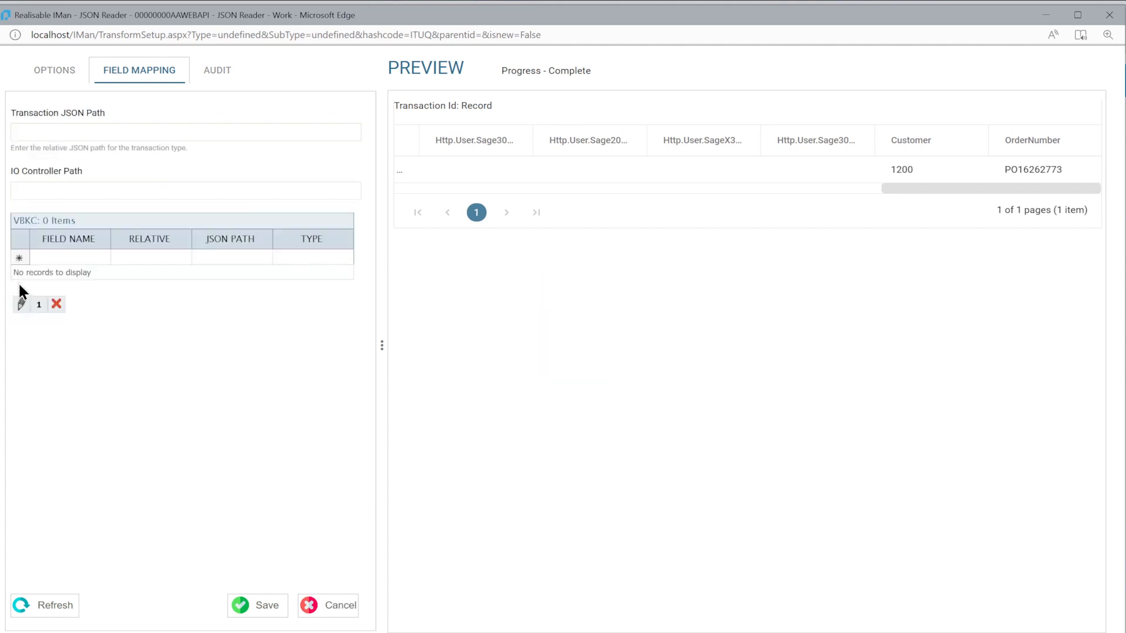
click(56, 131)
text(lineItems)
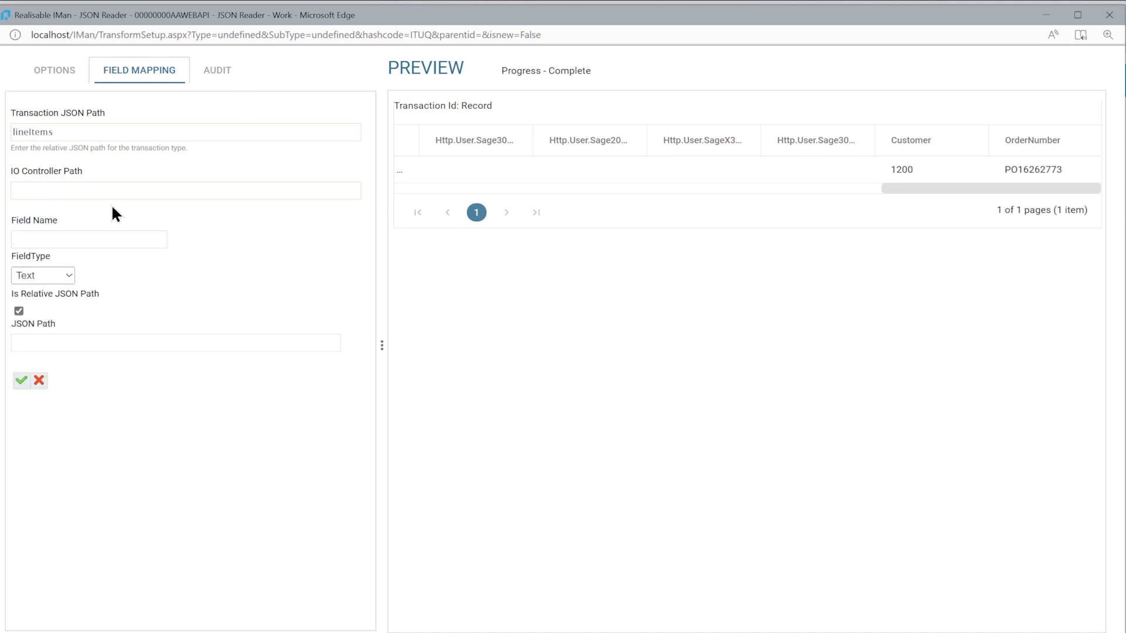
Add a text field SKU with the relative JSON path sku to the LineItems transaction
text(SK)
text(U)
key(Tab)
key(Tab)
key(Tab)
text(sku)
click(22, 381)
Add a Quantity field to LineItems, setting its field type and the JSON path qty
click(66, 256)
text(Quan)
click(42, 276)
click(35, 316)
key(Tab)
key(Tab)
text(qty)
click(21, 381)
Add the Description and LineId fields to LineItems, giving LineId the JSON path lineId
text(Description)
key(BackSpace)
key(BackSpace)
key(BackSpace)
key(BackSpace)
key(BackSpace)
key(BackSpace)
key(BackSpace)
key(BackSpace)
key(BackSpace)
key(BackSpace)
key(BackSpace)
text(LineId)
key(Tab)
key(Tab)
key(Tab)
text(lined)
key(BackSpace)
text(Id)
click(24, 380)
Save the LineItems mapping, check its rows in the refreshed preview, and close the JSON Reader setup
click(250, 601)
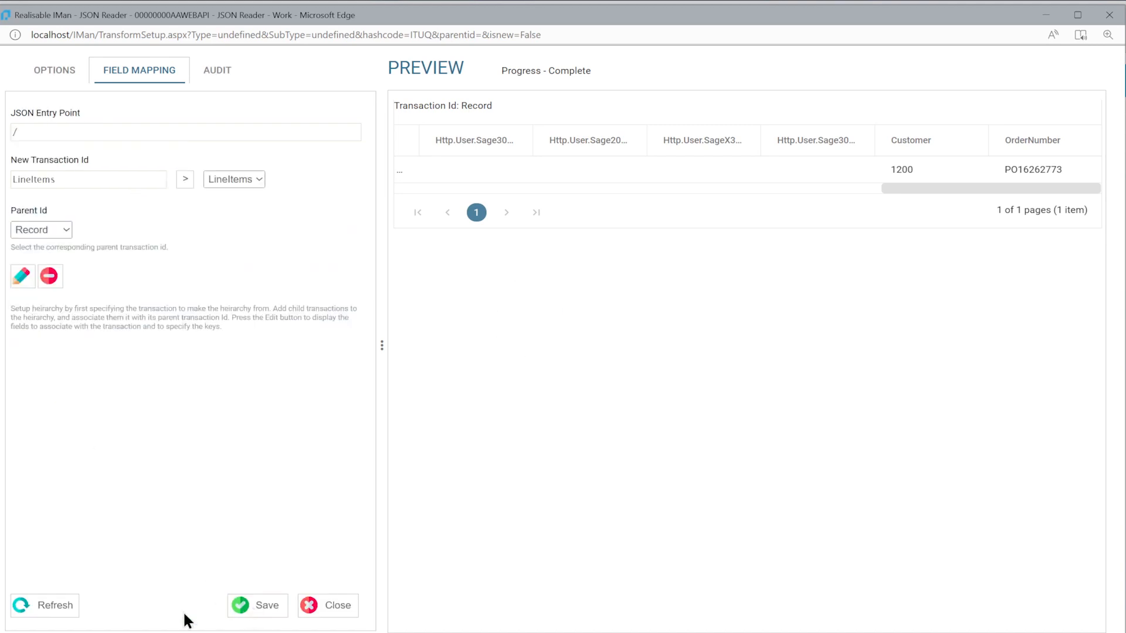
click(55, 608)
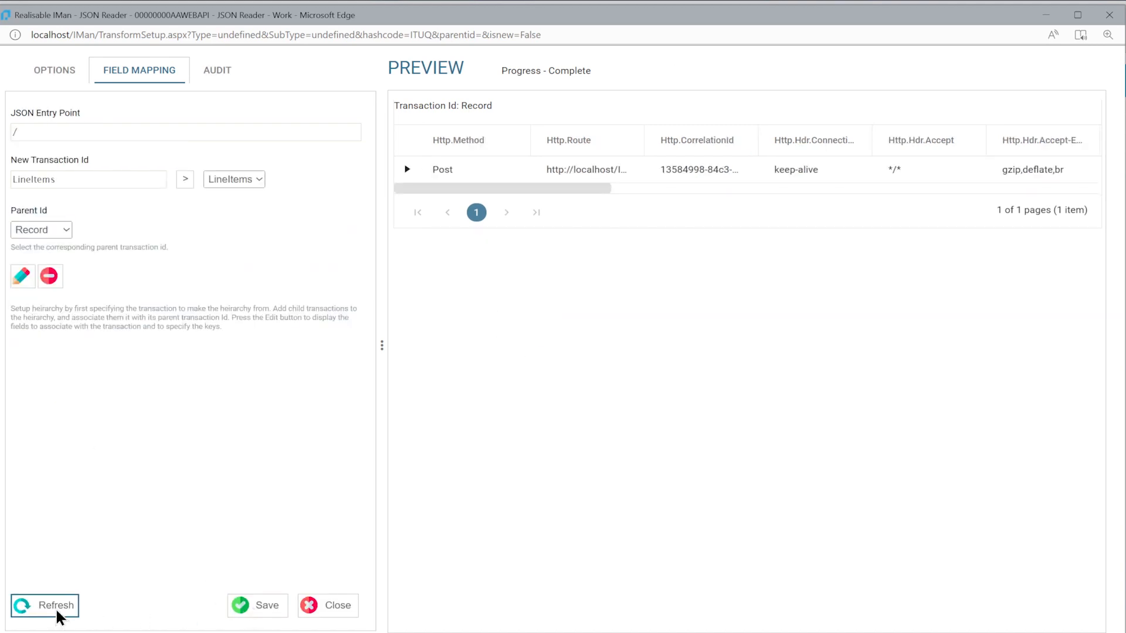
click(405, 171)
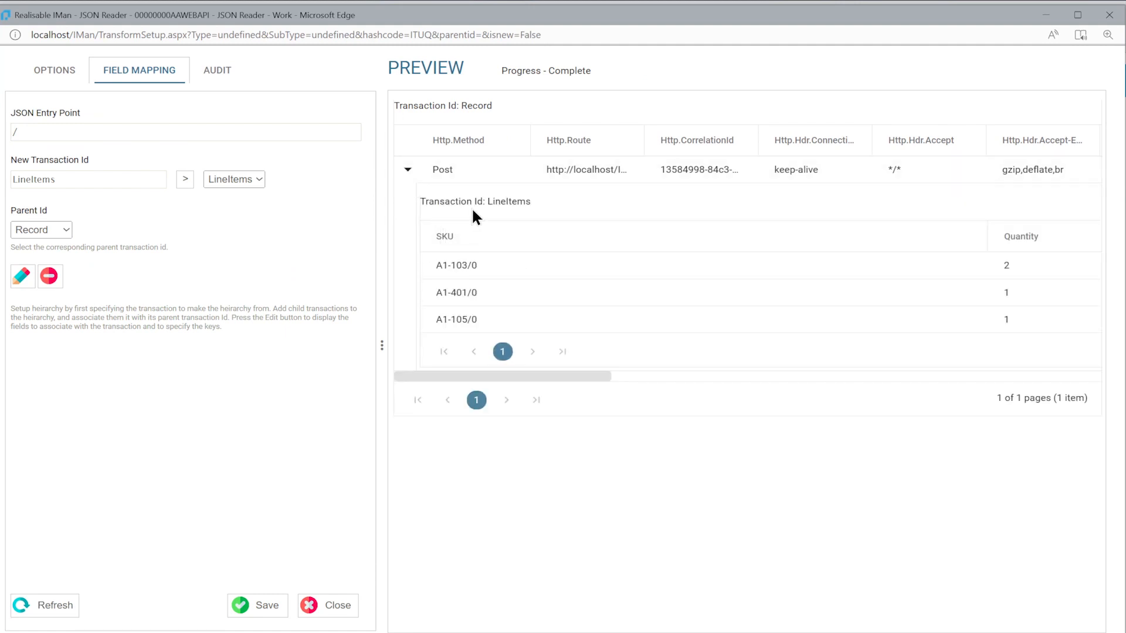
drag(522, 375, 873, 352)
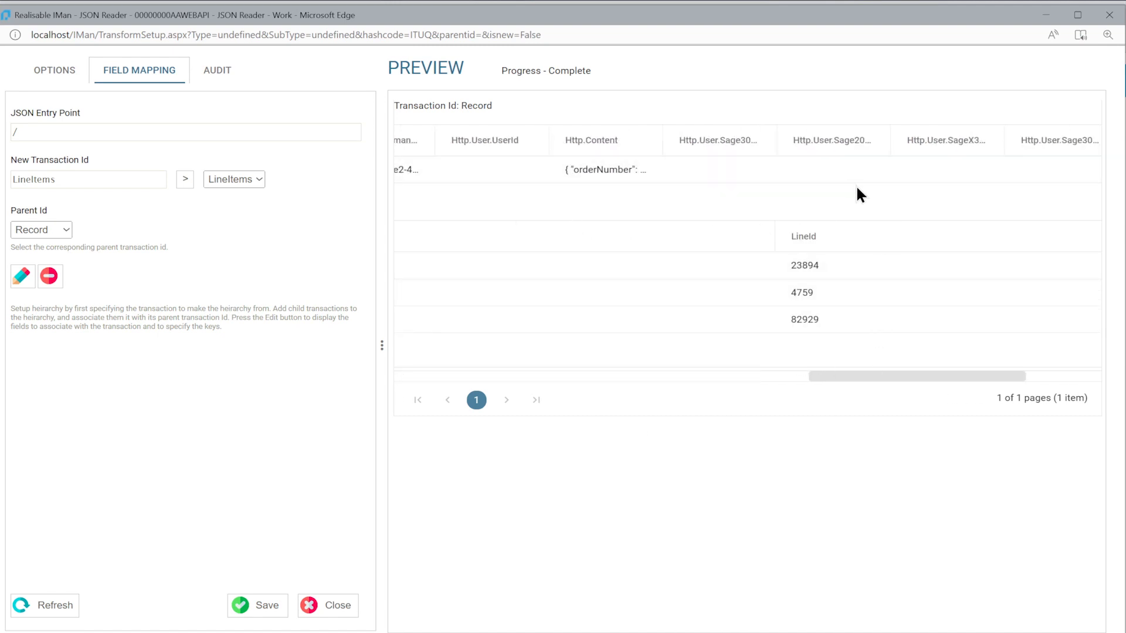
click(337, 607)
Place a Map transform beside the JSON Reader on the canvas and connect the reader to it
drag(520, 225, 517, 191)
drag(85, 434, 446, 218)
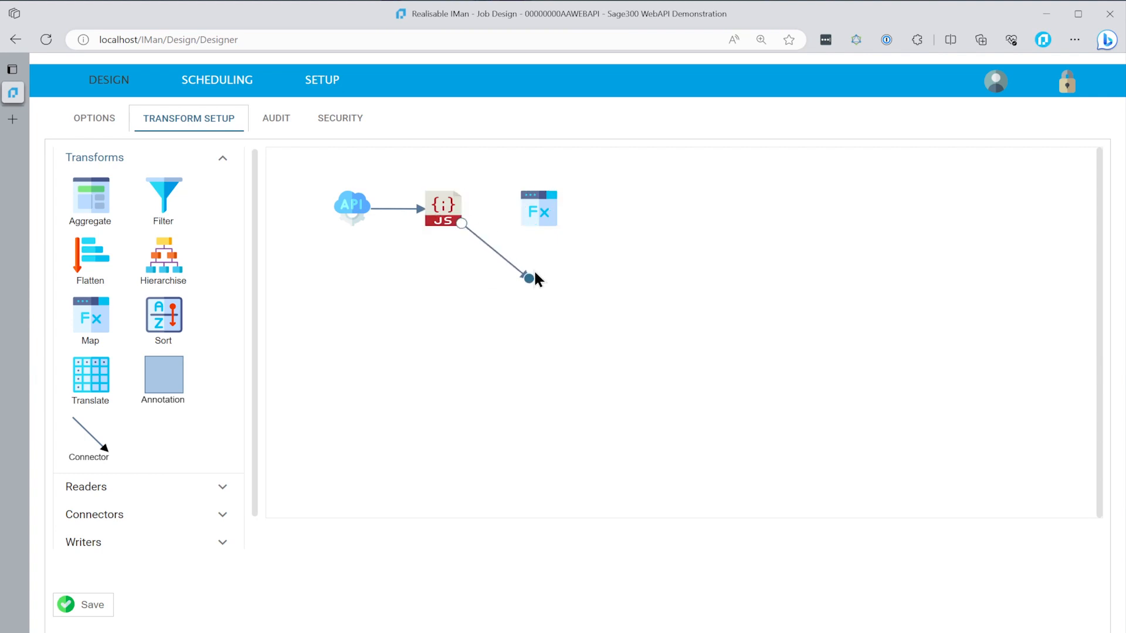
drag(529, 275, 537, 210)
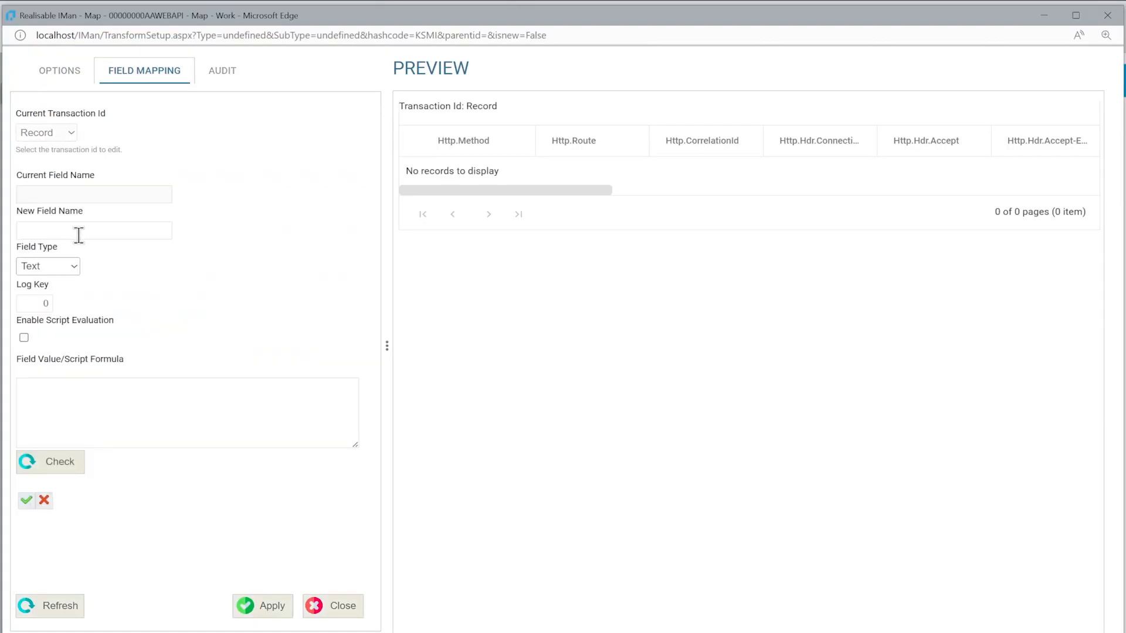
Add a text field SageOrderNumber to the Map's Record transaction, check it in the refreshed preview, and close the setup
click(79, 236)
text(SageOrderNumber)
click(26, 499)
click(57, 603)
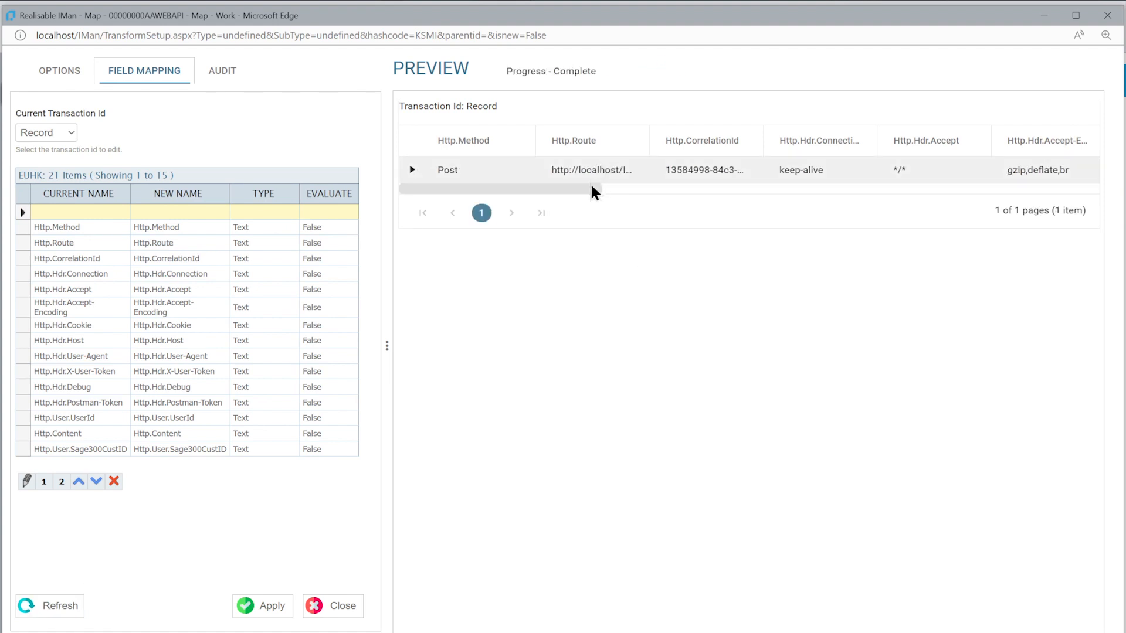
drag(585, 188, 1092, 175)
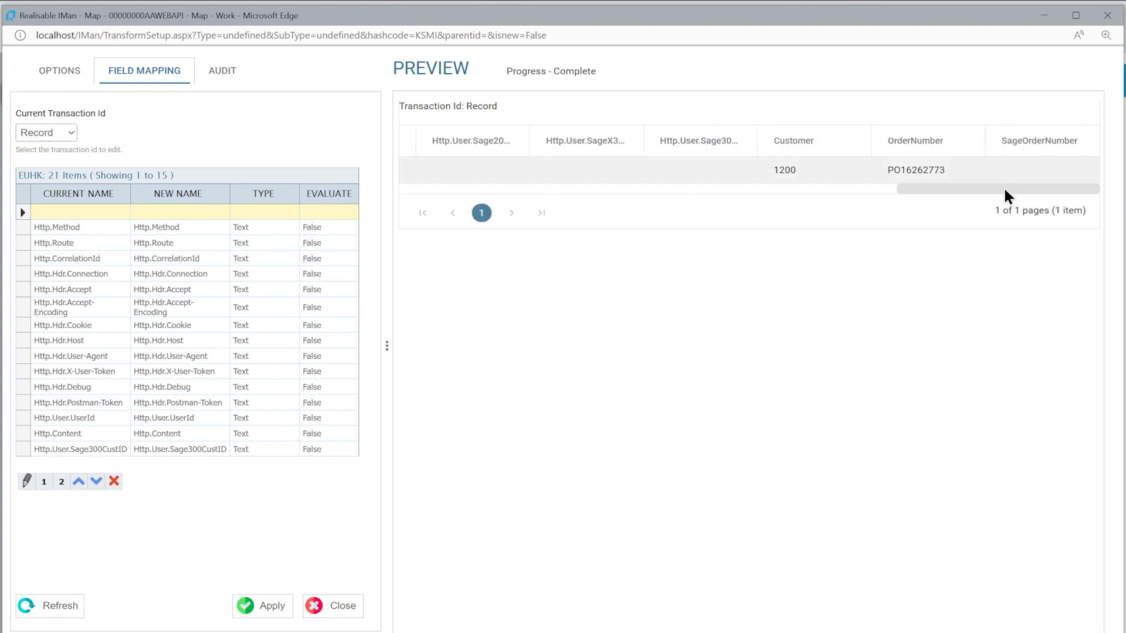
click(356, 604)
Place a Sage 300 connector beside the Map transform on the canvas and connect the Map to it
drag(91, 365, 623, 186)
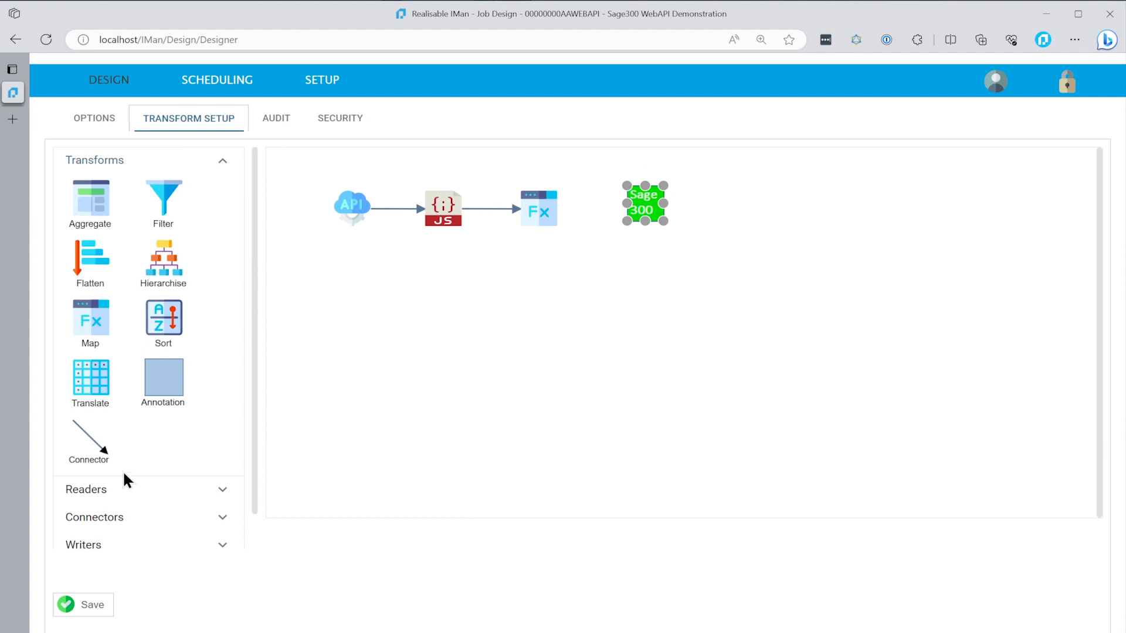
drag(92, 443, 554, 214)
drag(616, 254, 625, 214)
Configure the Sage 300 connector with system Sage300 TEST - 6.9 SAMLTD (2022), import type O/E Order, and update operation Insert
double_click(626, 214)
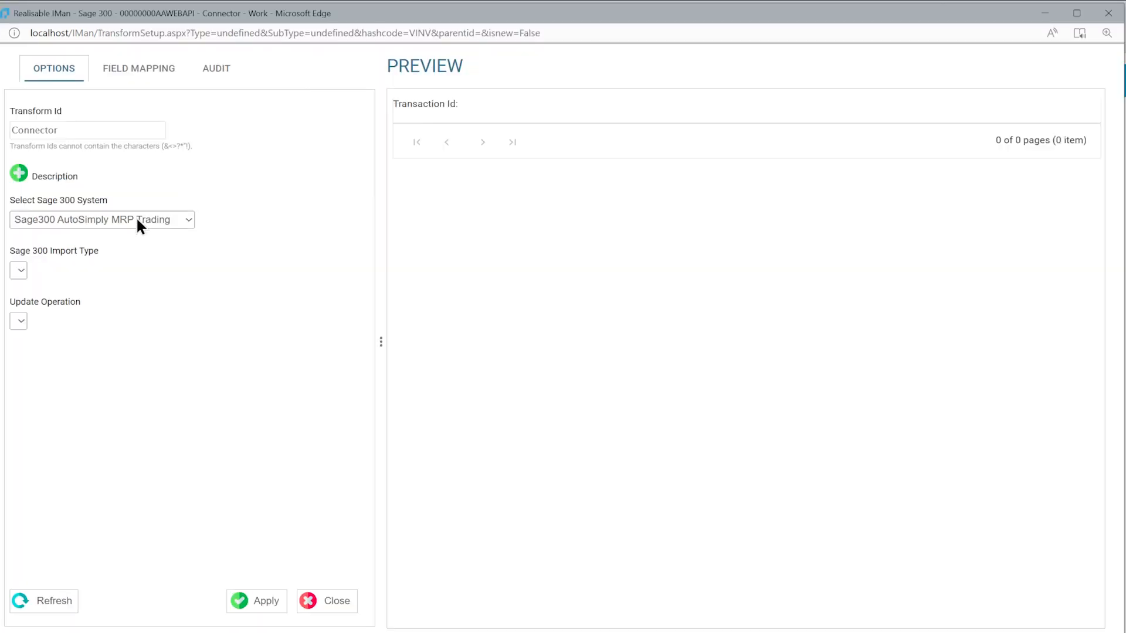
click(136, 219)
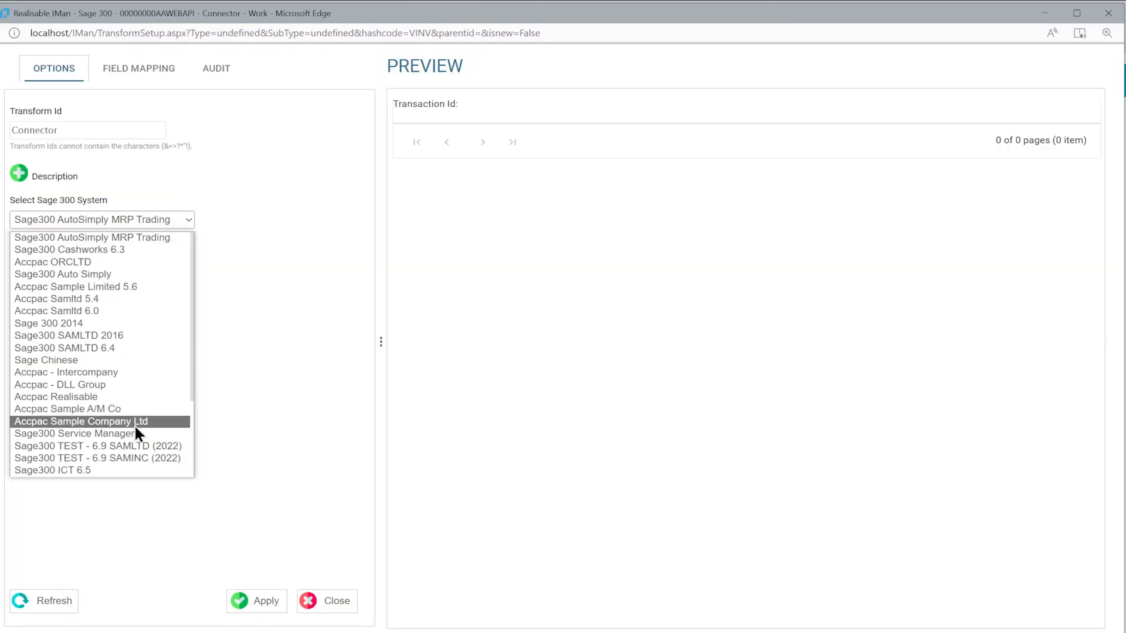
click(121, 448)
click(96, 269)
scroll(110, 425, down, 10)
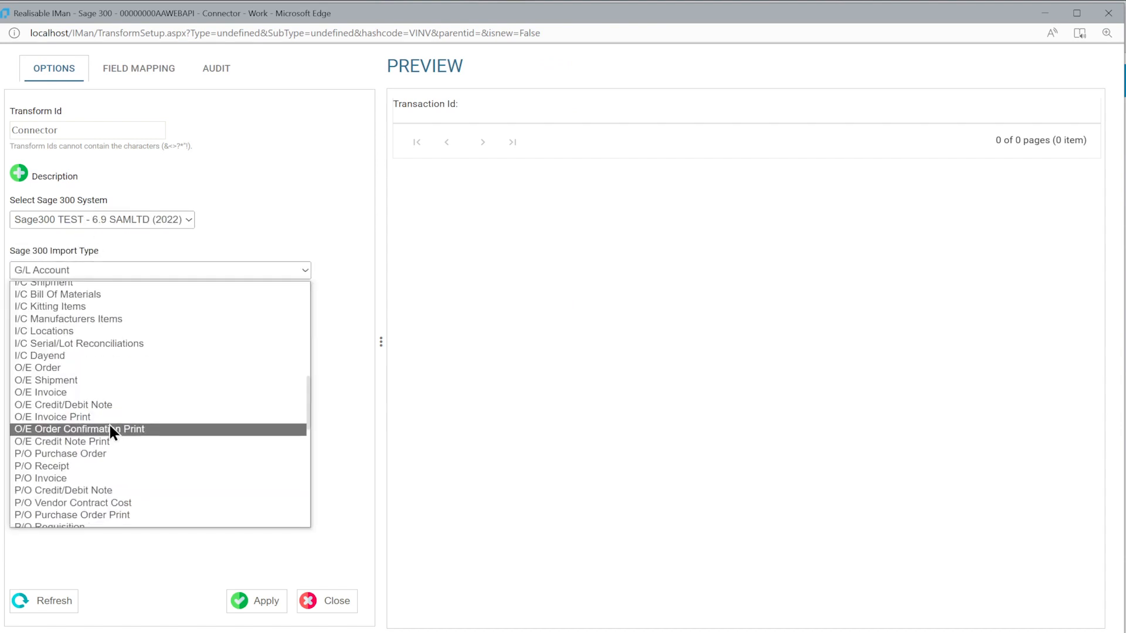
click(51, 375)
click(42, 326)
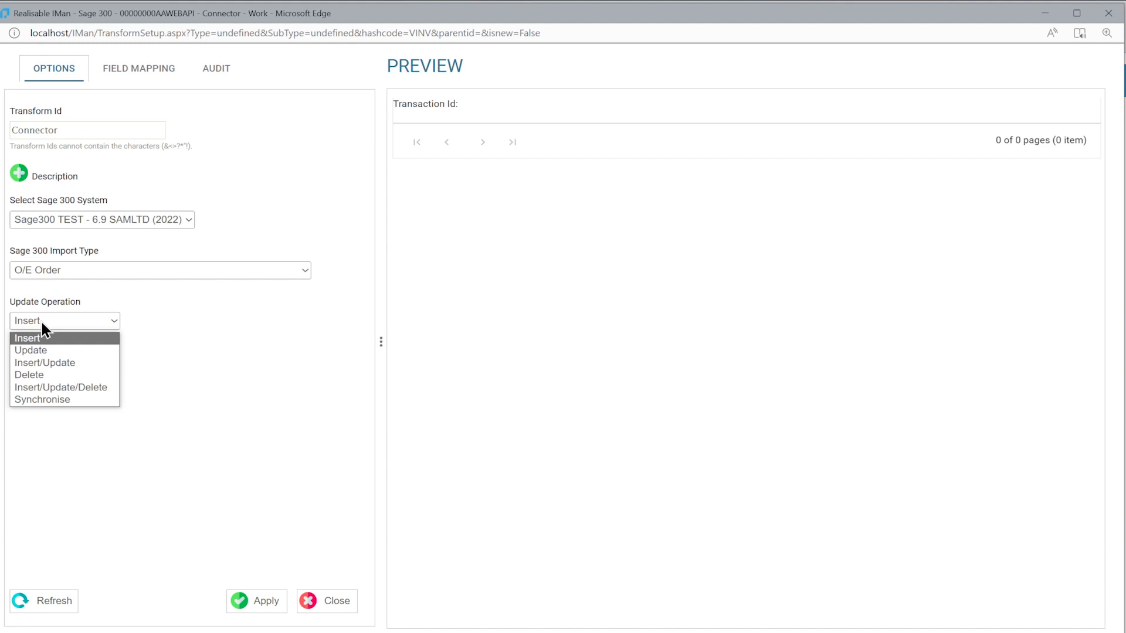
click(42, 326)
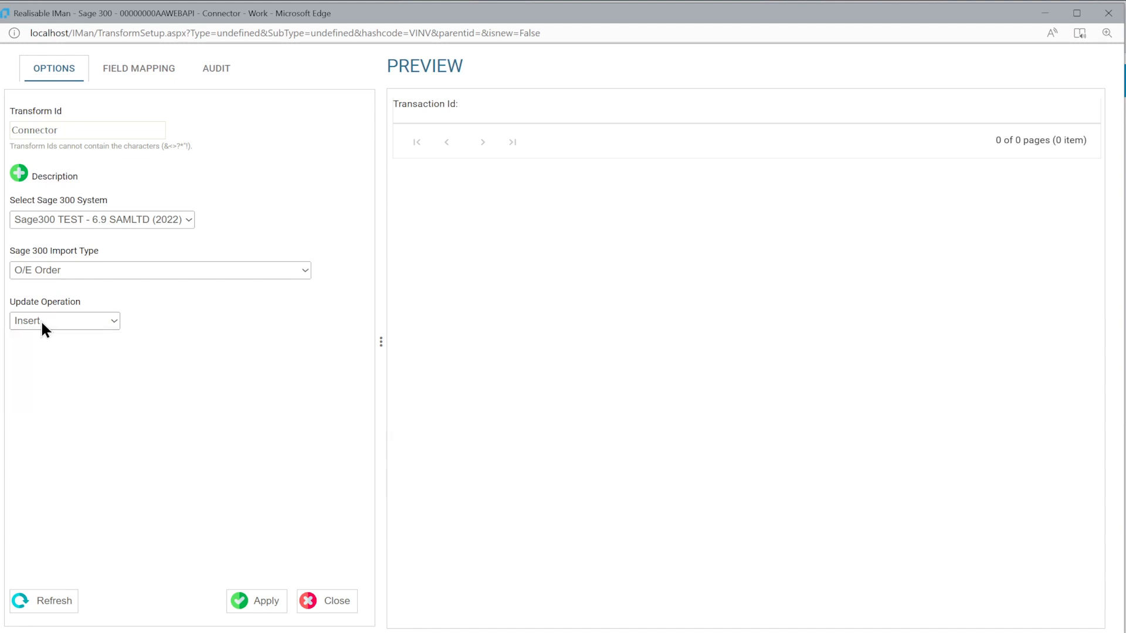
Map the Record transaction to Orders, with Customer to Customer Number, OrderNumber to Order Reference, and SageOrderNumber to Order Number
click(131, 75)
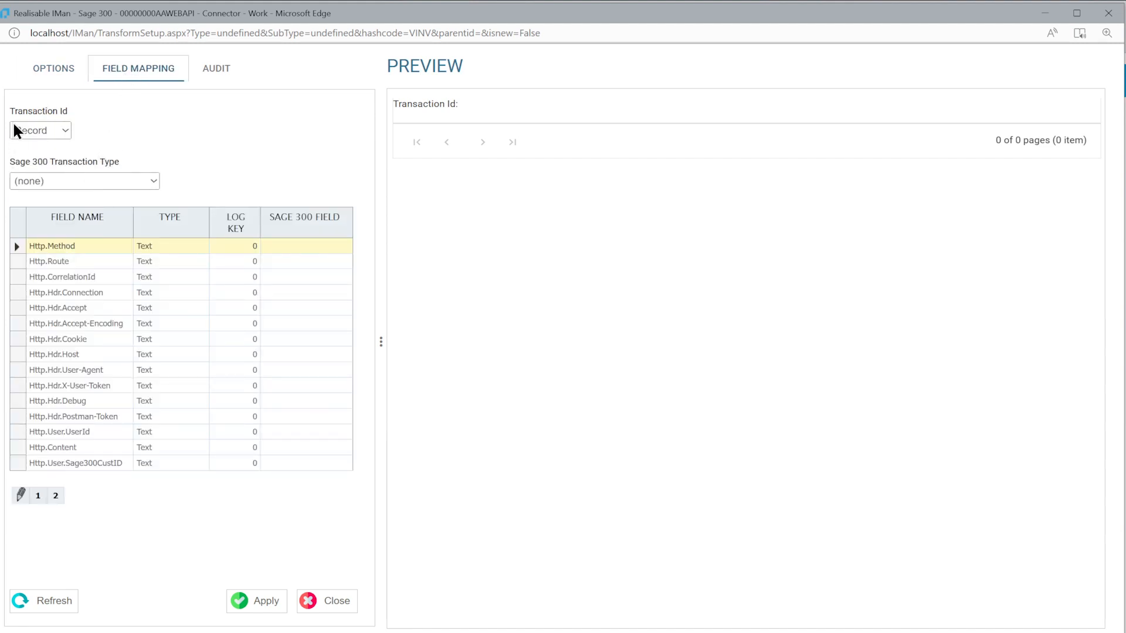
click(40, 181)
click(34, 210)
click(55, 496)
click(248, 311)
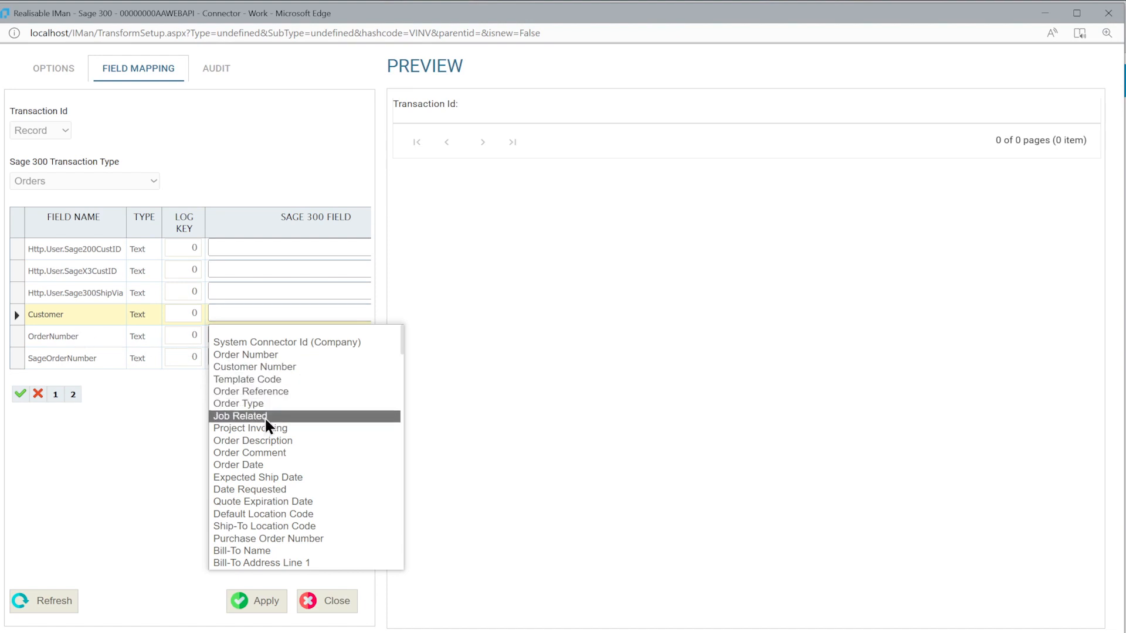
click(252, 367)
click(270, 330)
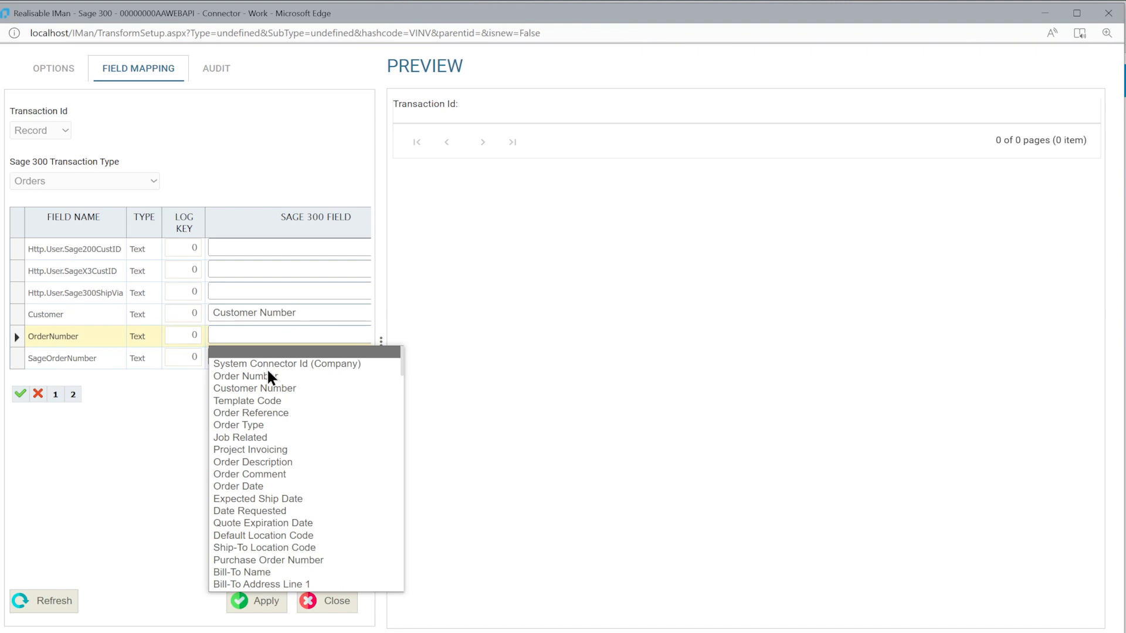
click(261, 414)
click(235, 358)
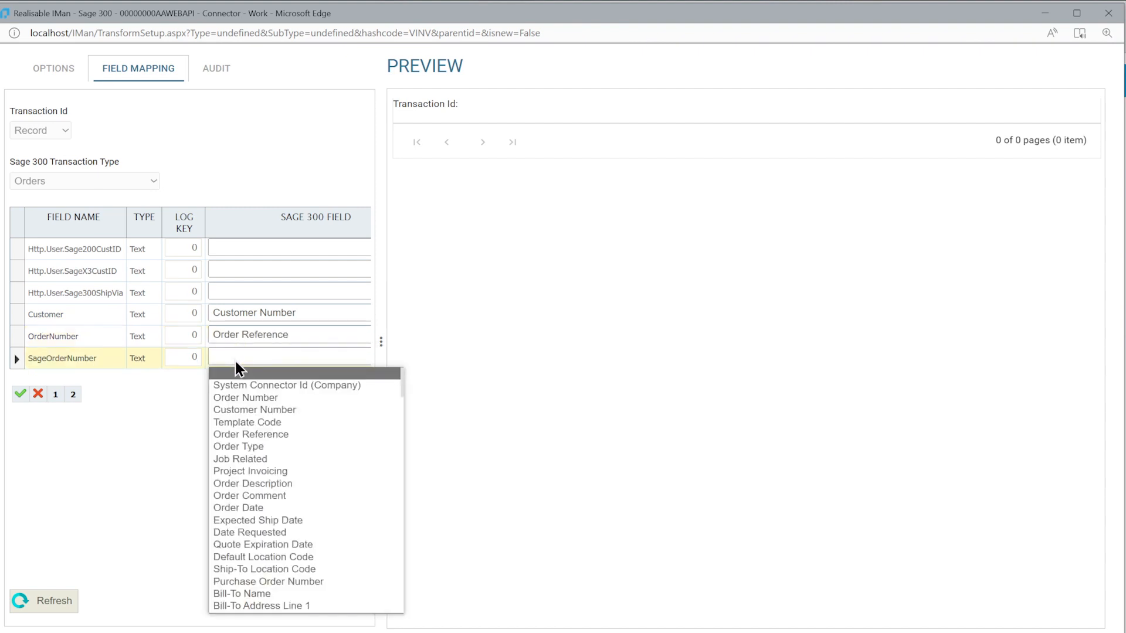
click(247, 399)
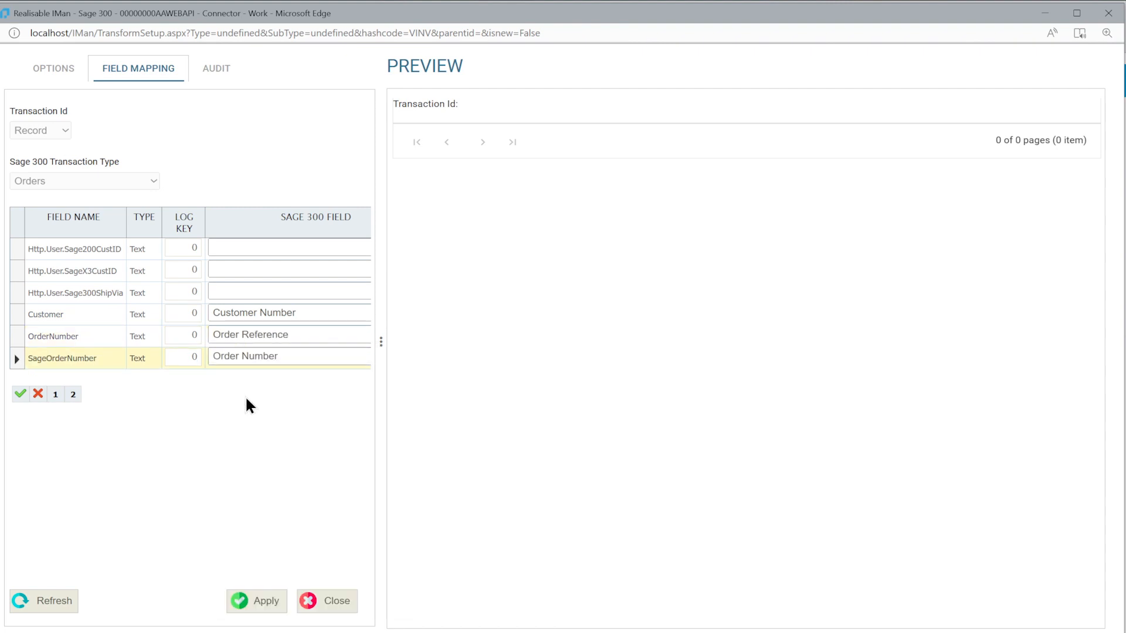
drag(380, 335, 445, 335)
click(21, 393)
Map the LineItems transaction to Order Details, with SKU to Item, Quantity to Quantity Ordered, and Description to Description
click(47, 133)
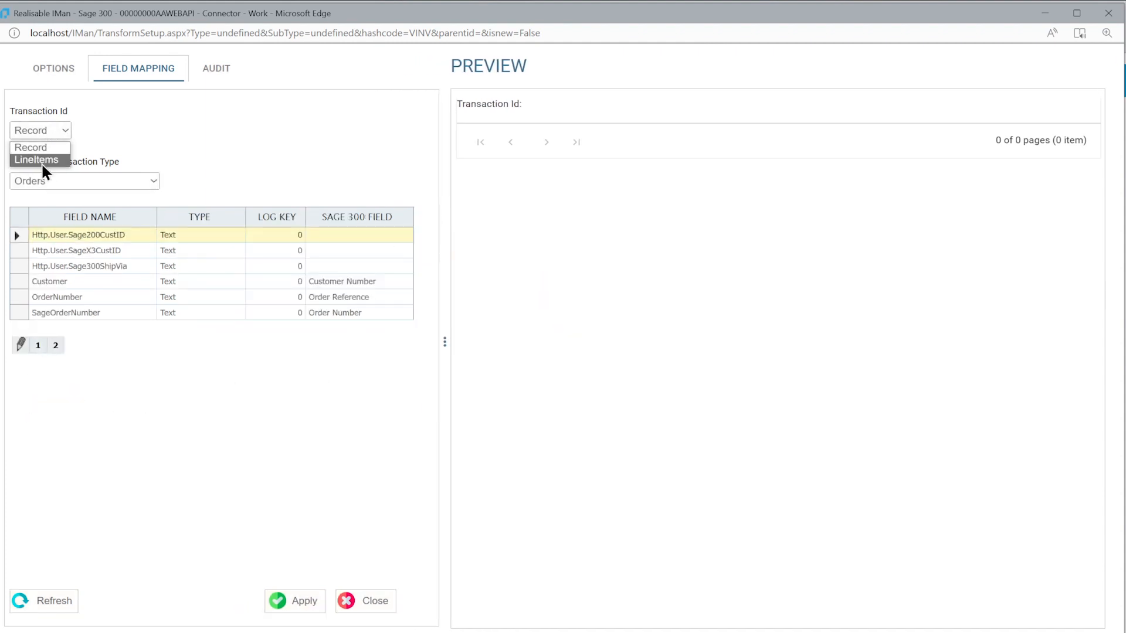
click(41, 163)
click(48, 183)
click(52, 219)
click(23, 313)
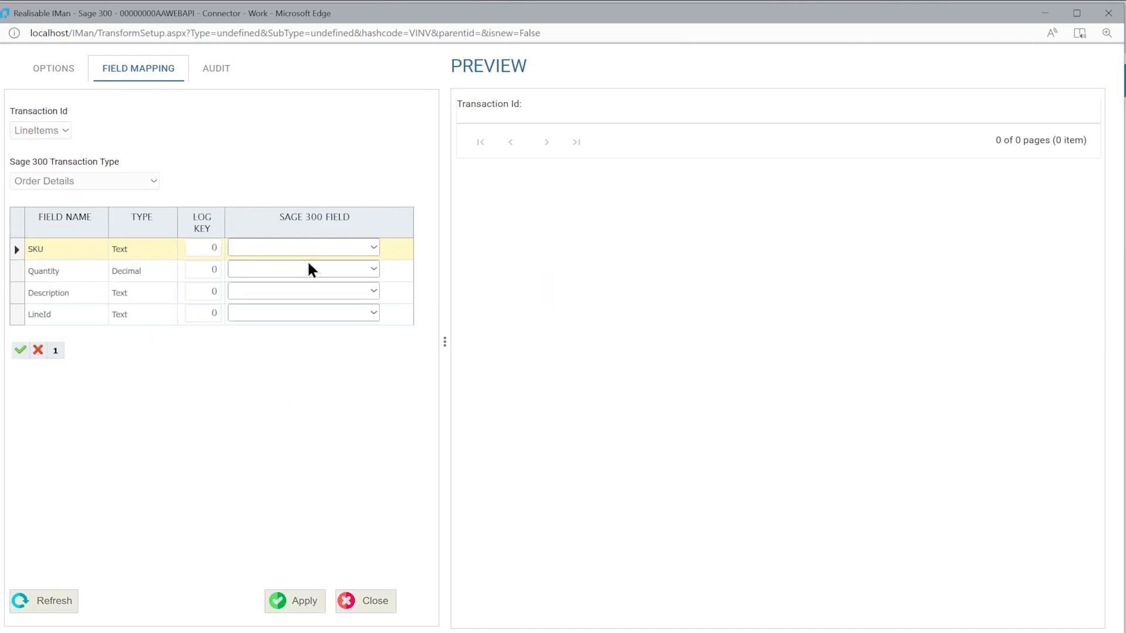
click(302, 253)
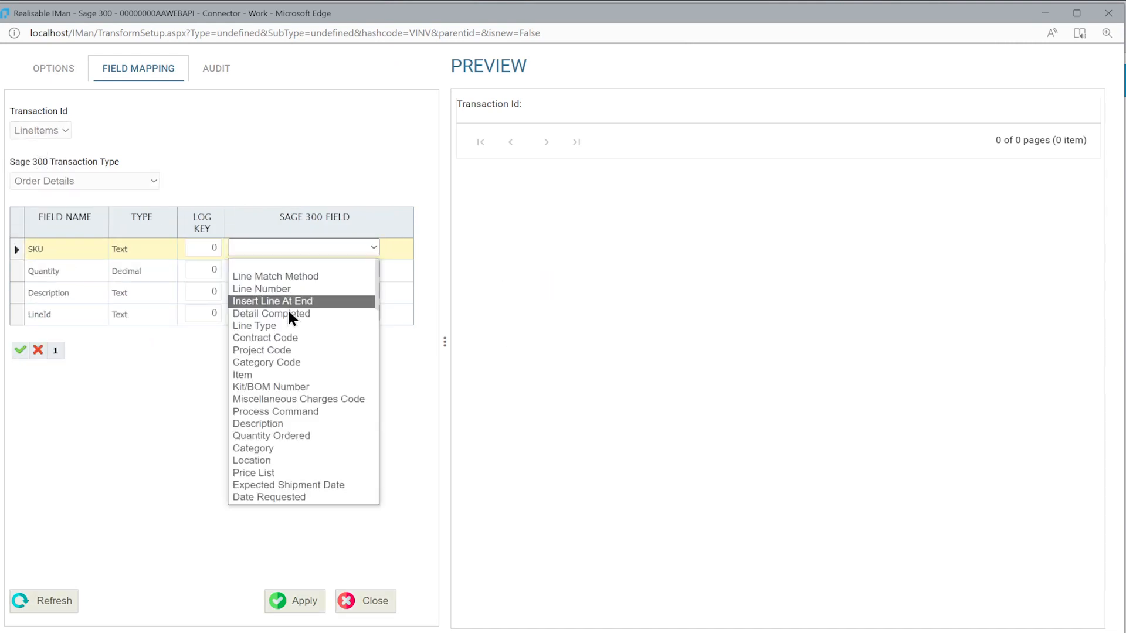
click(260, 373)
click(259, 268)
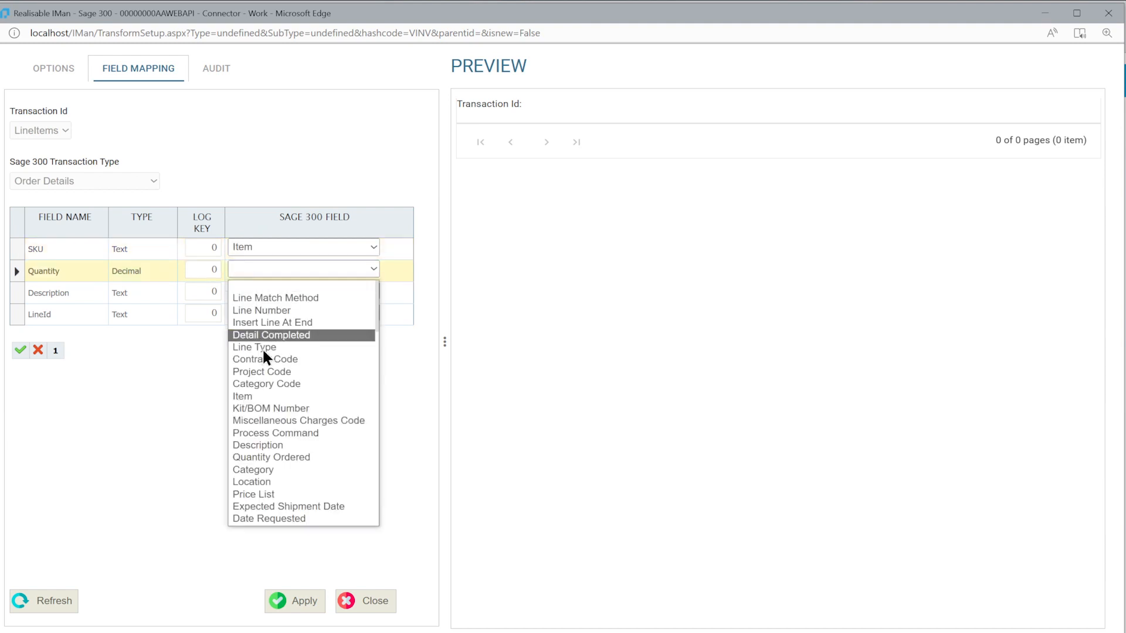
click(265, 457)
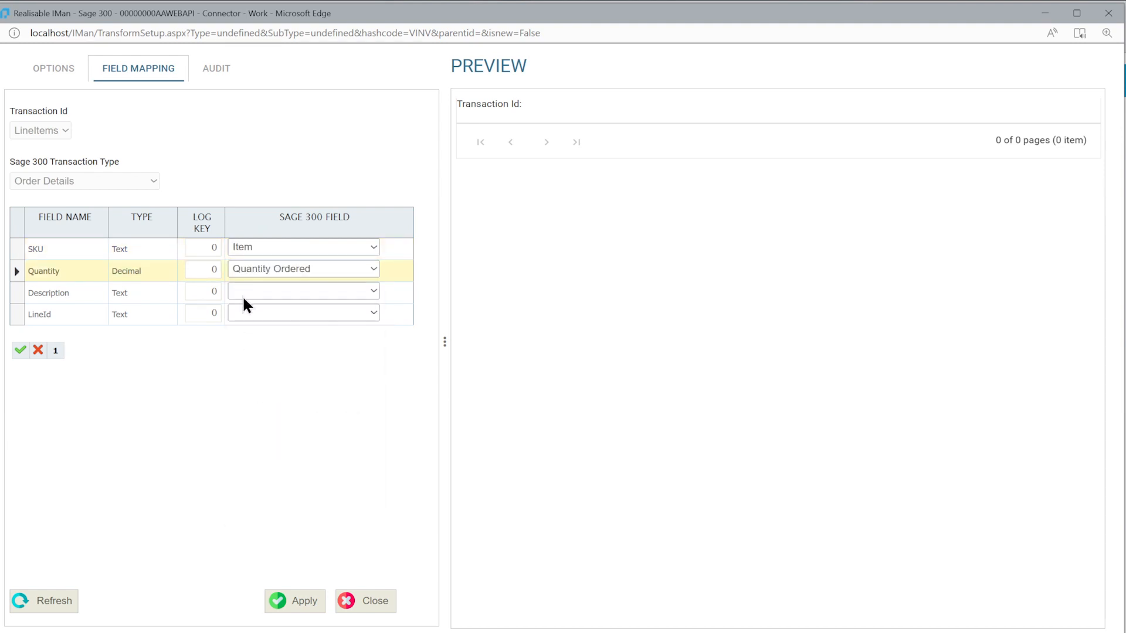
click(247, 291)
click(252, 466)
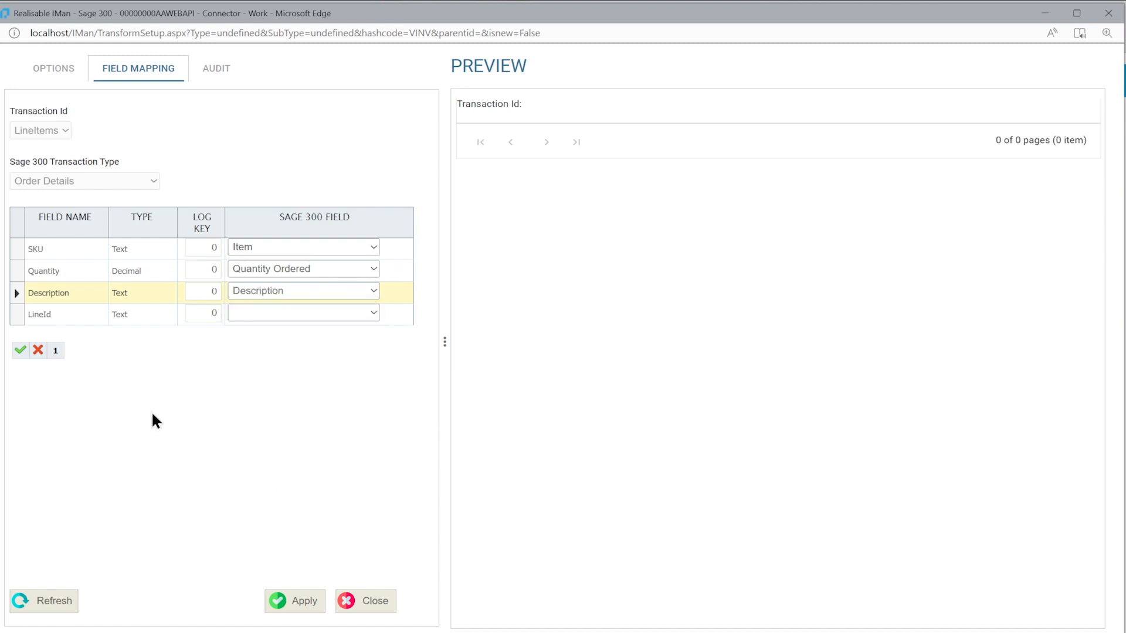
click(20, 351)
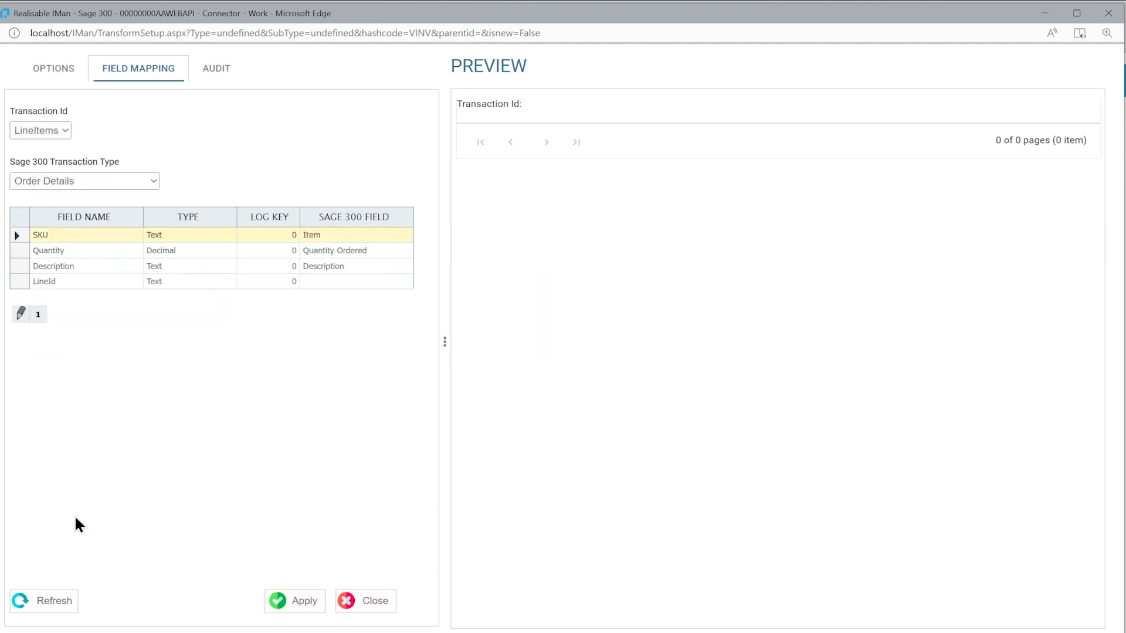
Refresh the connector preview and look up the resulting order number in Sage 300 O/E Order Entry
click(58, 598)
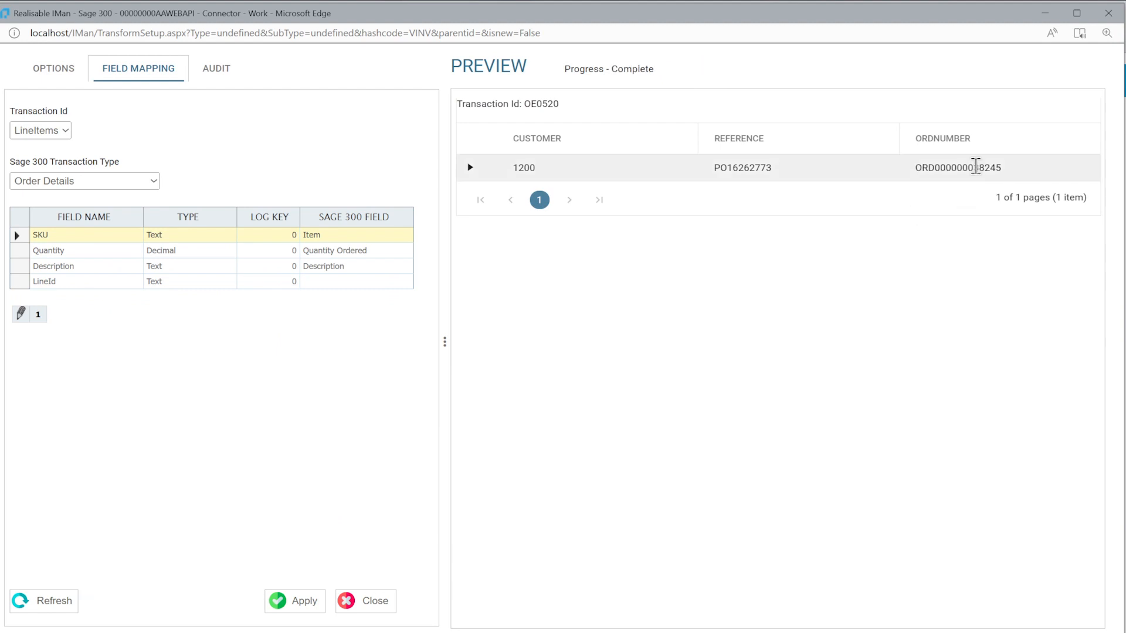
double_click(976, 167)
click(972, 168)
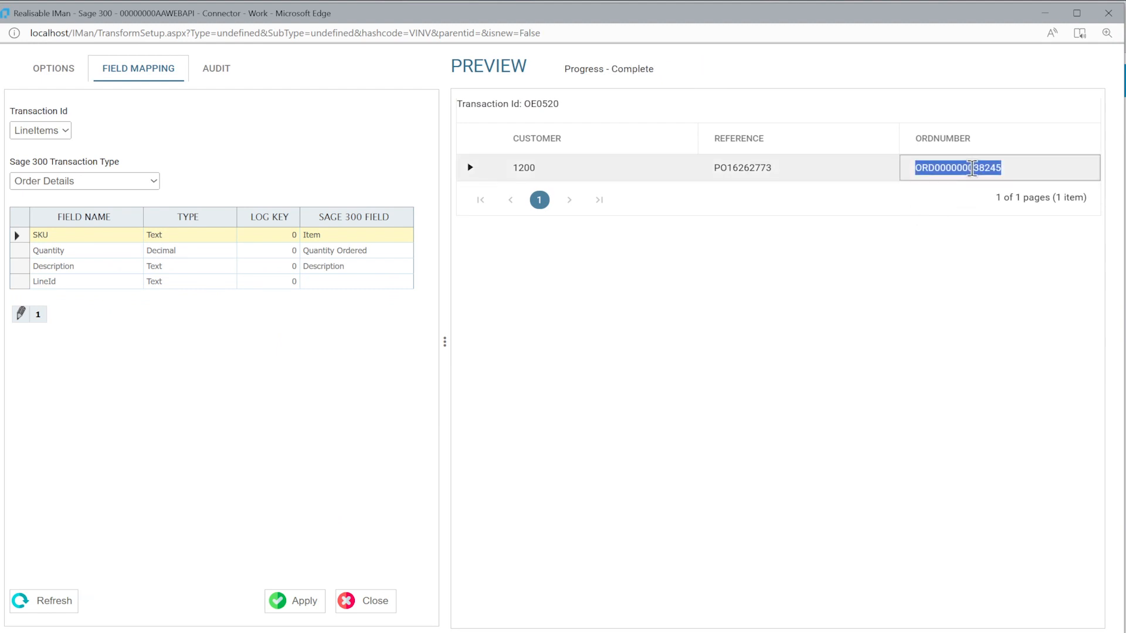
click(578, 632)
key(ctrl+v)
key(Return)
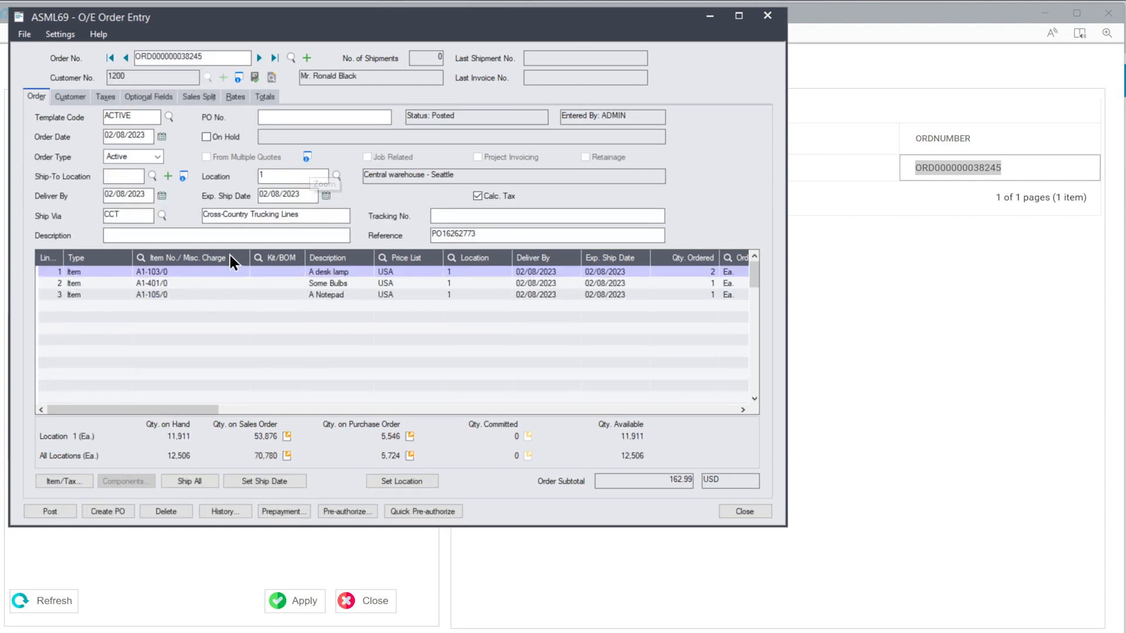
Compare the order's reference and line items in Sage 300 O/E Order Entry with the preview, and return to IMan
click(947, 274)
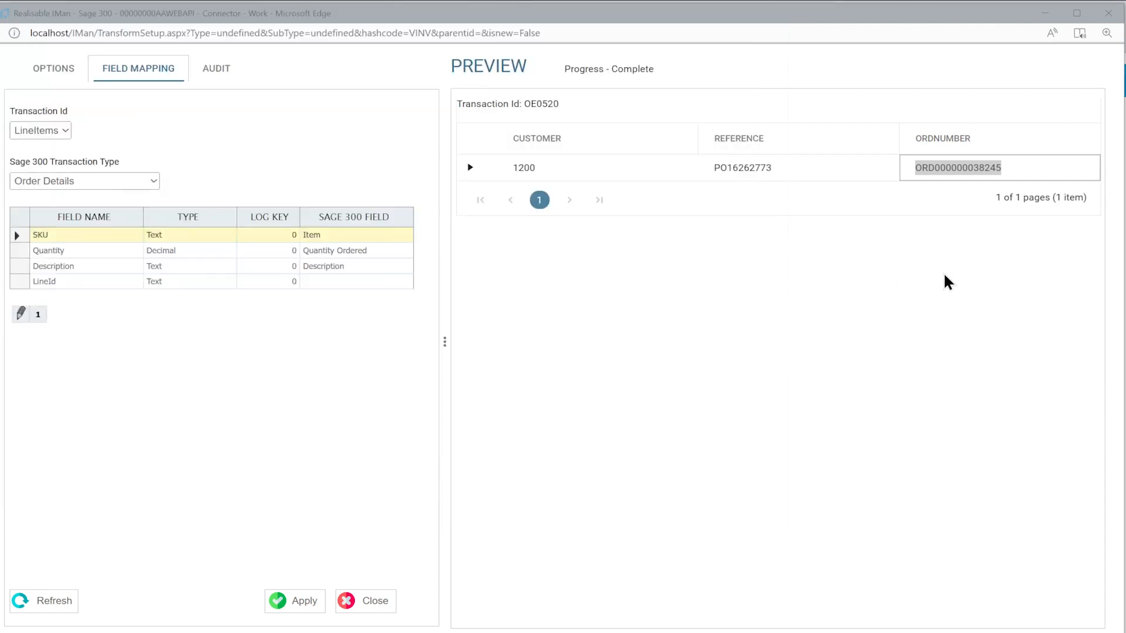
key(alt+Tab)
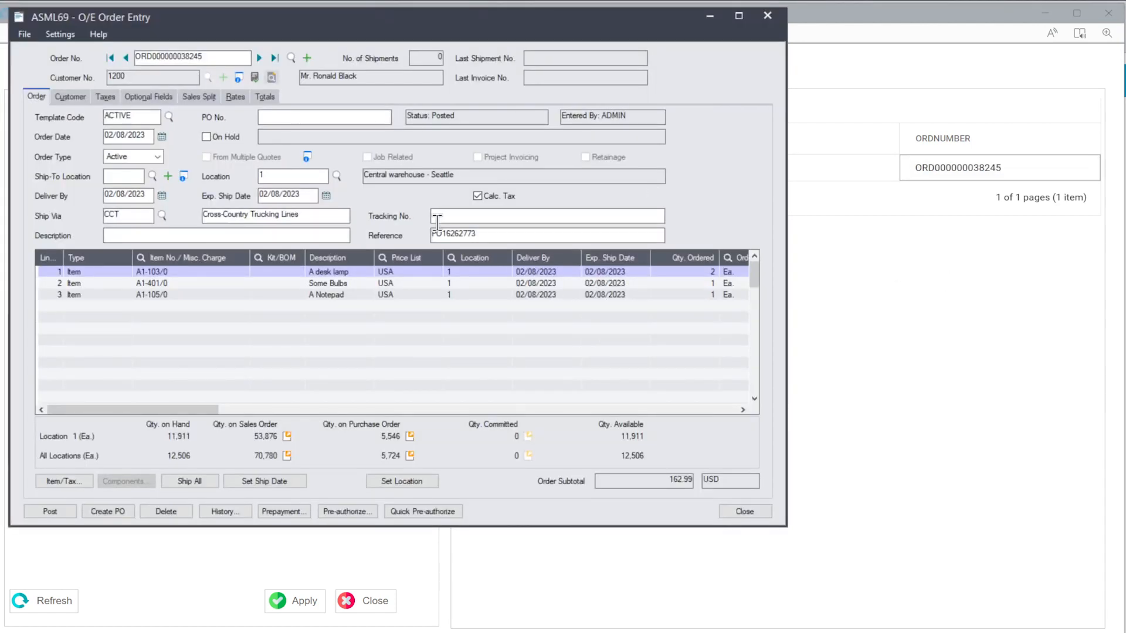
click(156, 284)
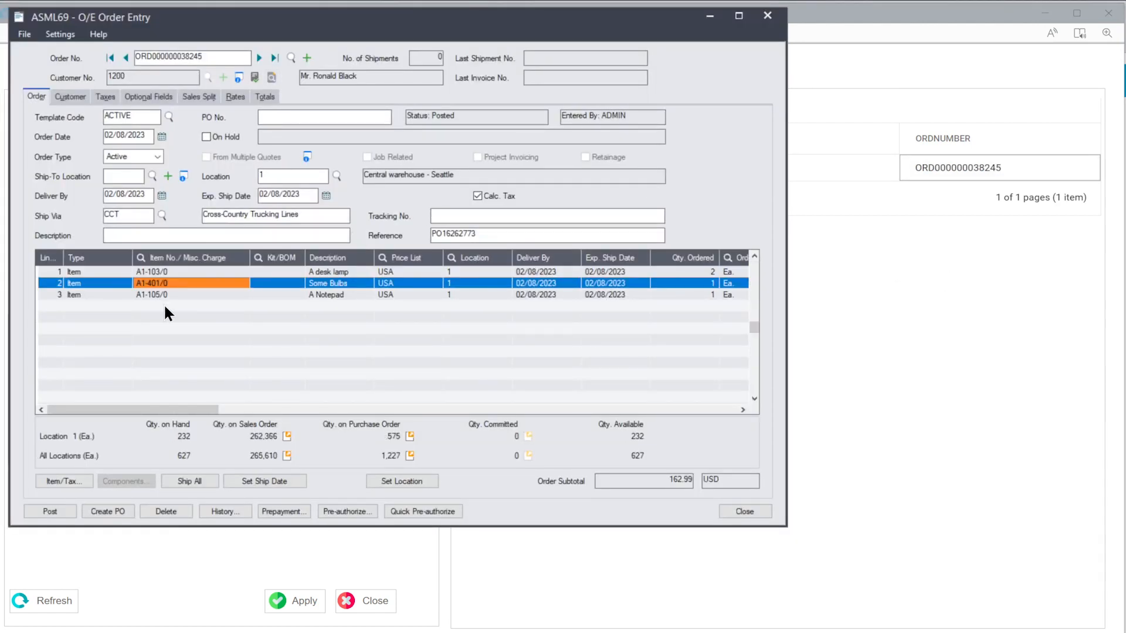
click(169, 295)
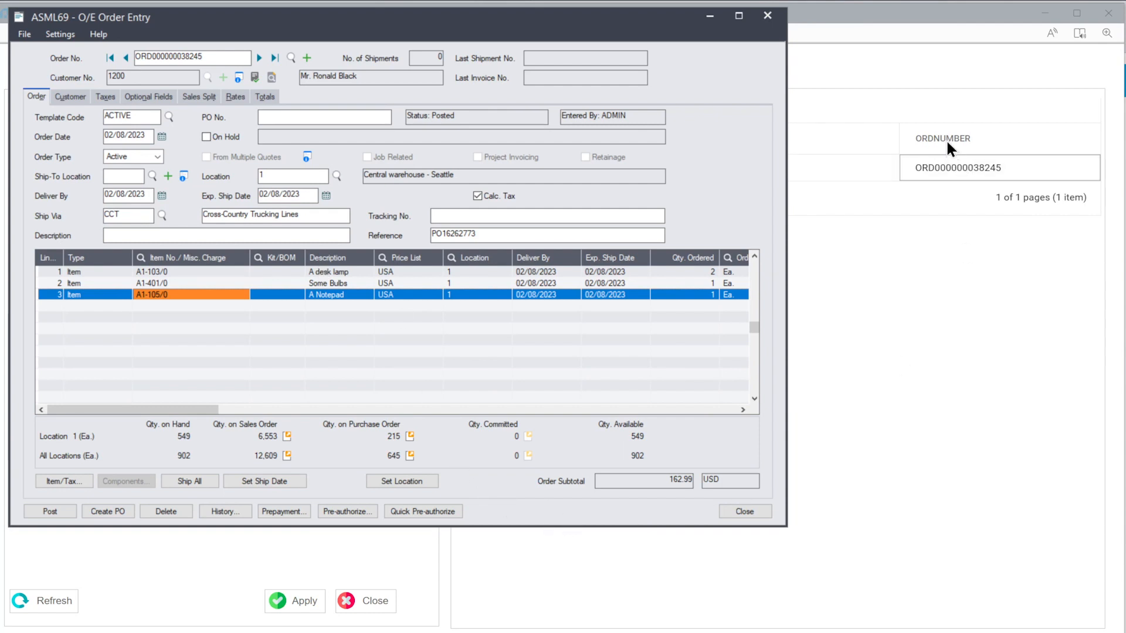
click(939, 519)
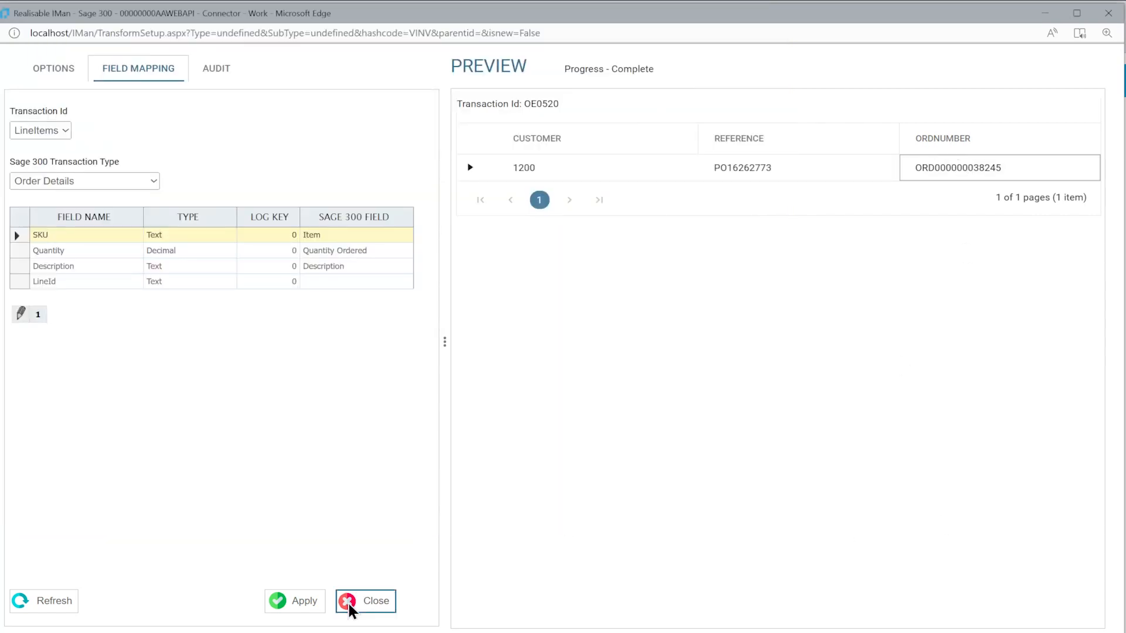
Close the connector setup and place a JSON Writer beside the Sage 300 connector, linked from it
click(349, 604)
click(81, 544)
drag(91, 409, 712, 193)
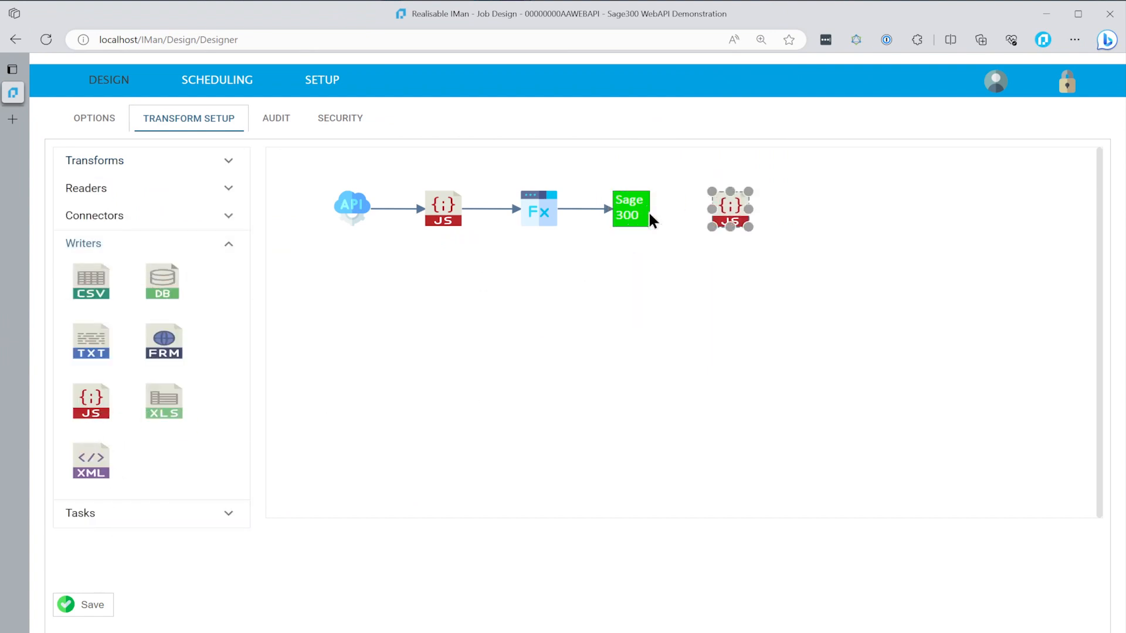
click(104, 161)
drag(78, 431, 637, 214)
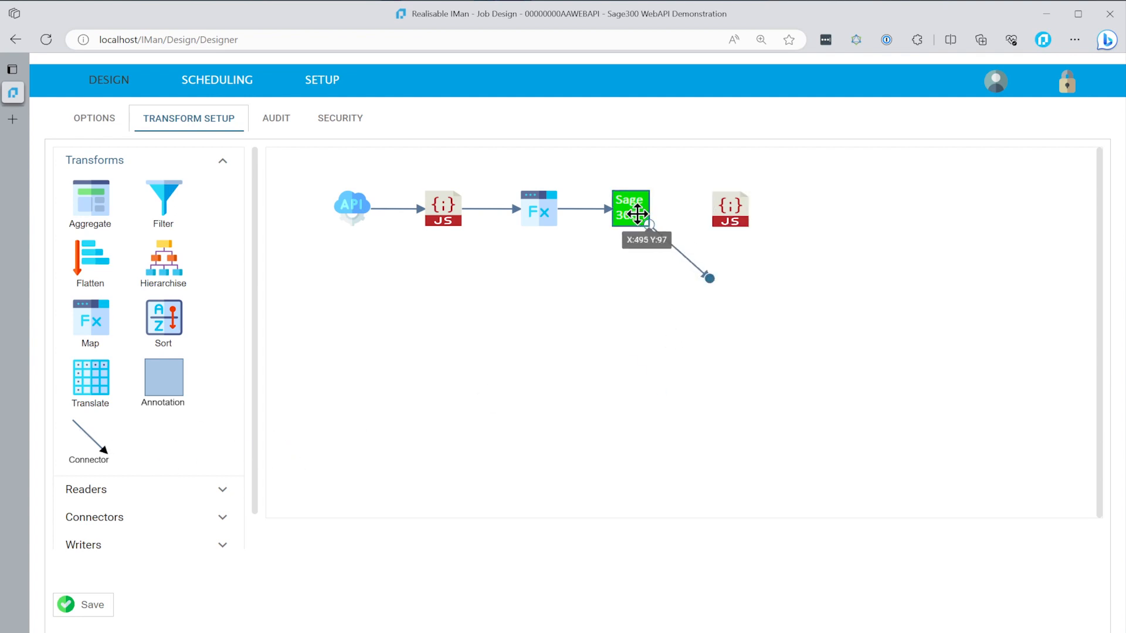
drag(707, 282, 724, 216)
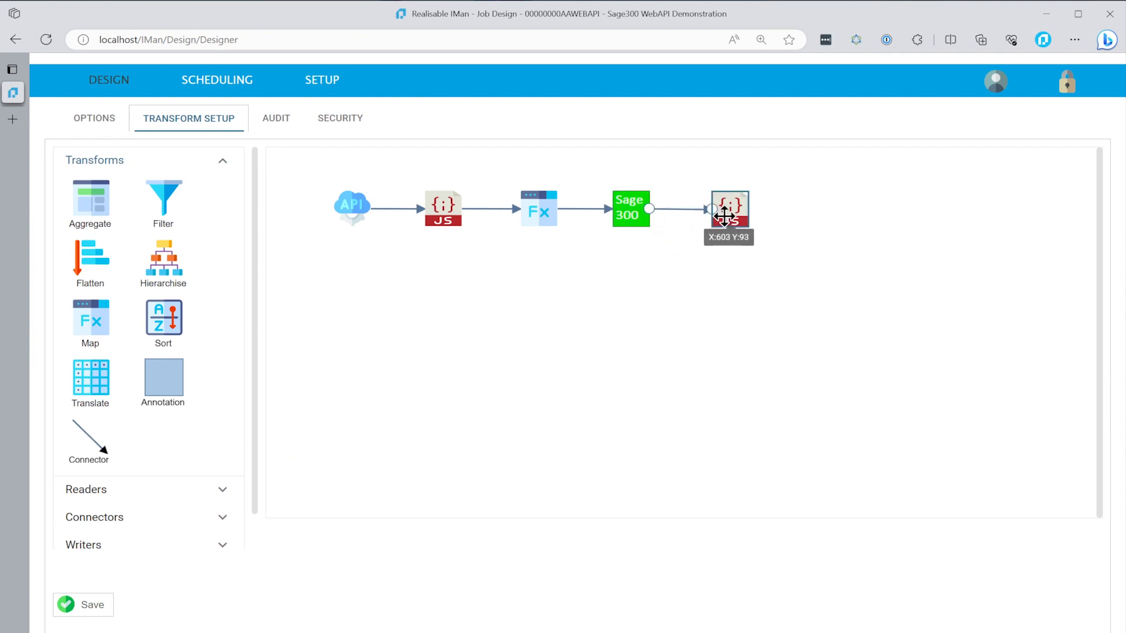
Set the JSON Writer's target to WebAPI, accept the controller change, and check the WebAPI options
click(95, 218)
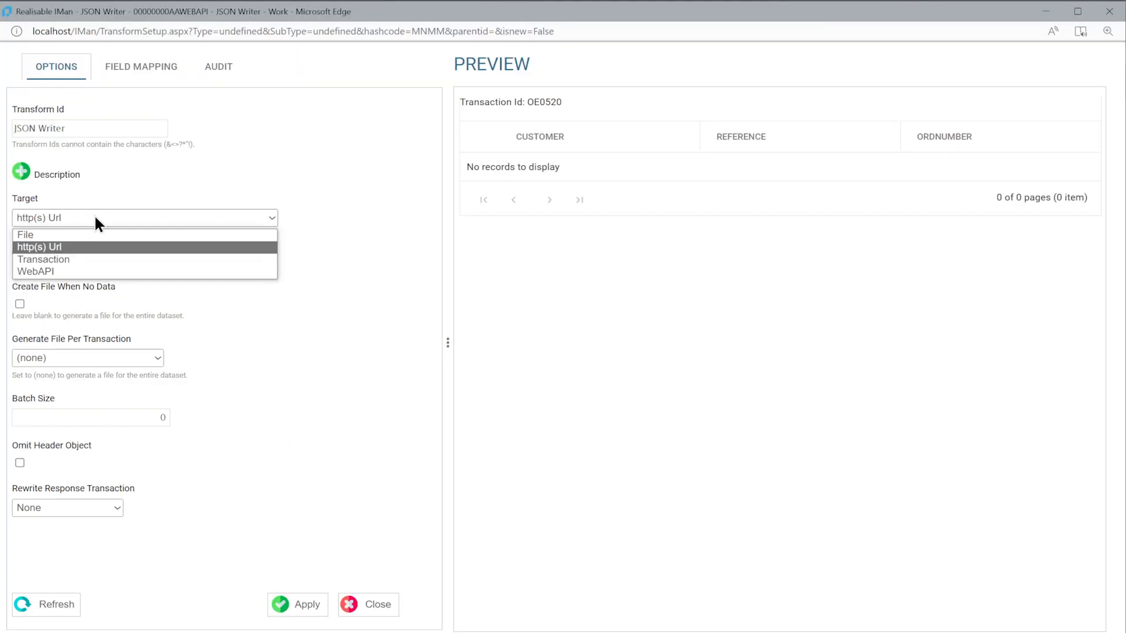
click(61, 270)
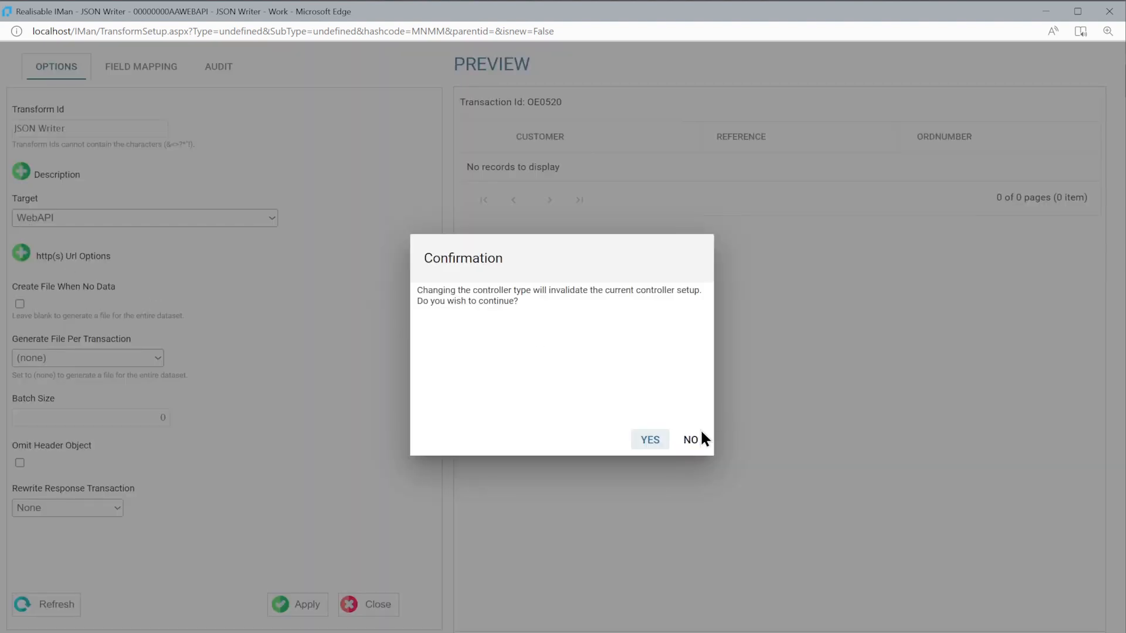
click(649, 441)
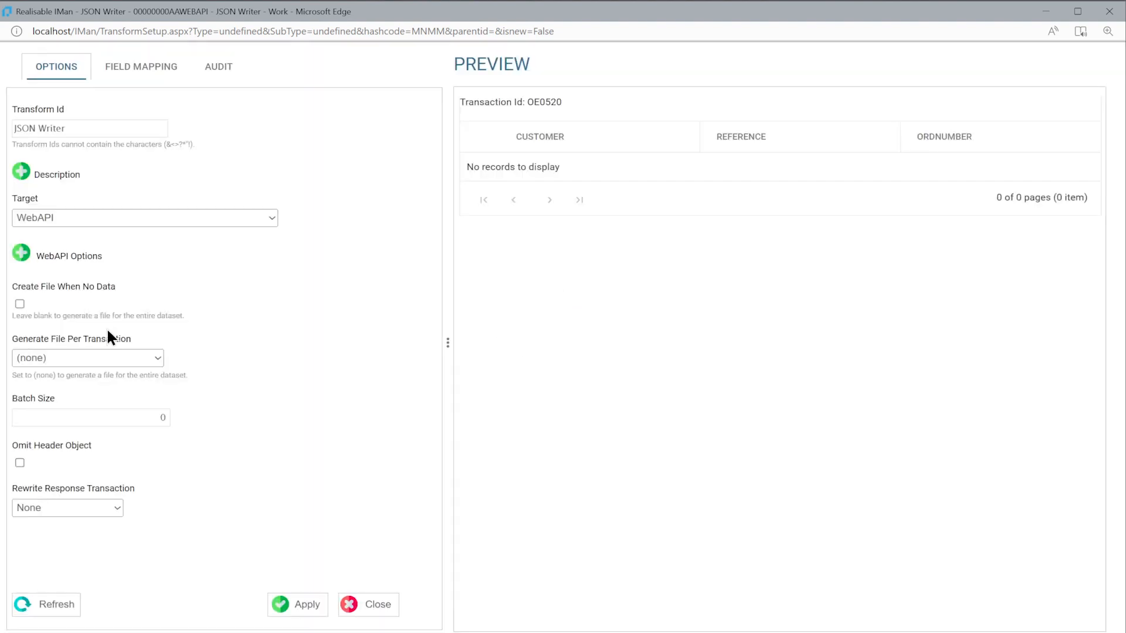
click(20, 251)
click(22, 251)
Set the initial JPath of the JSON Writer's field mapping to /orders
click(153, 71)
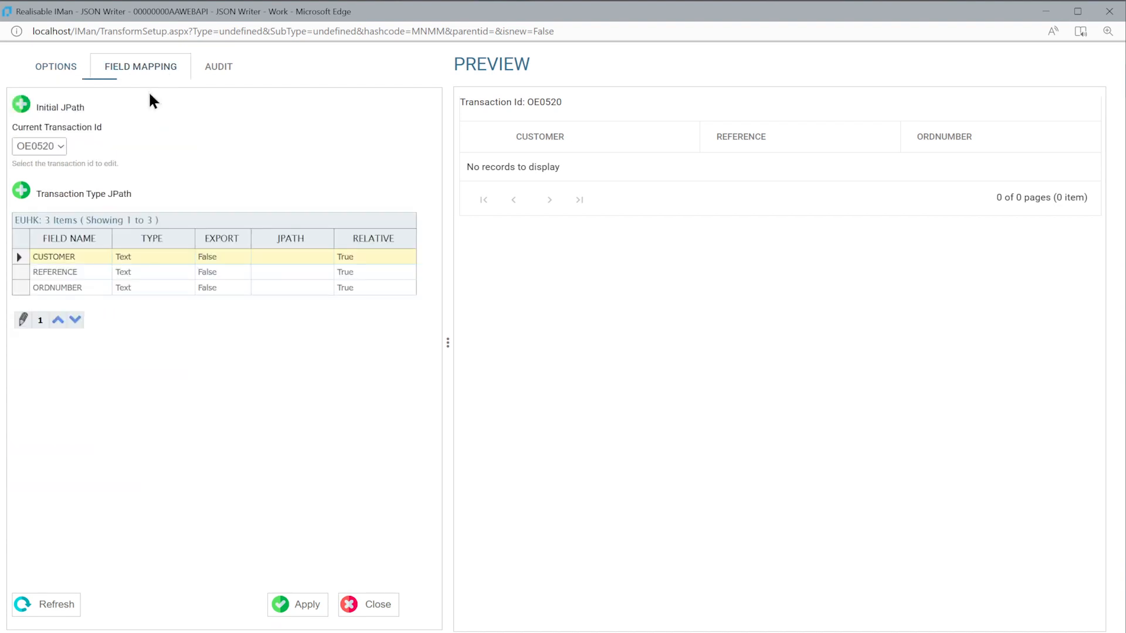
click(21, 104)
click(61, 147)
text(/orders)
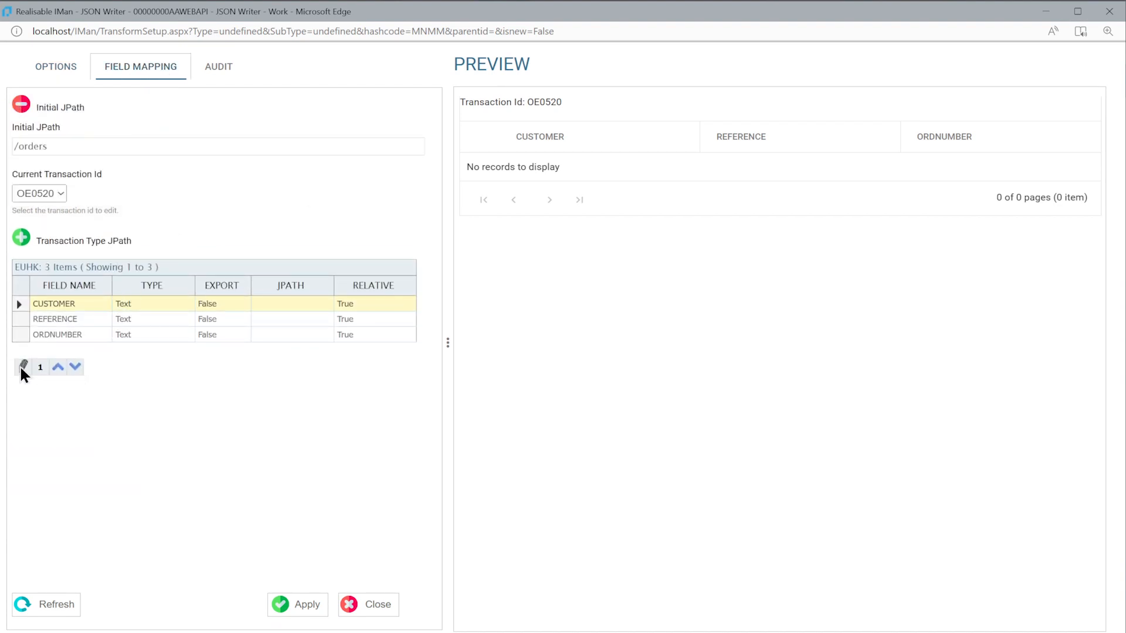
Export the CUSTOMER field of transaction OE0520 with the JPath customer
double_click(68, 304)
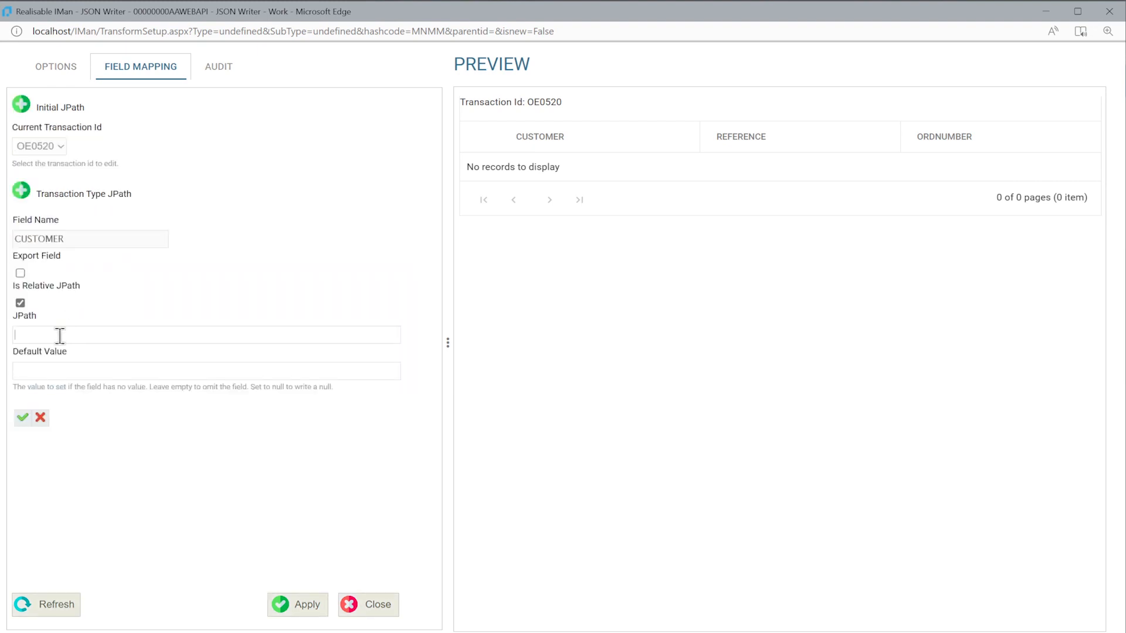
click(19, 272)
text(customer)
click(21, 419)
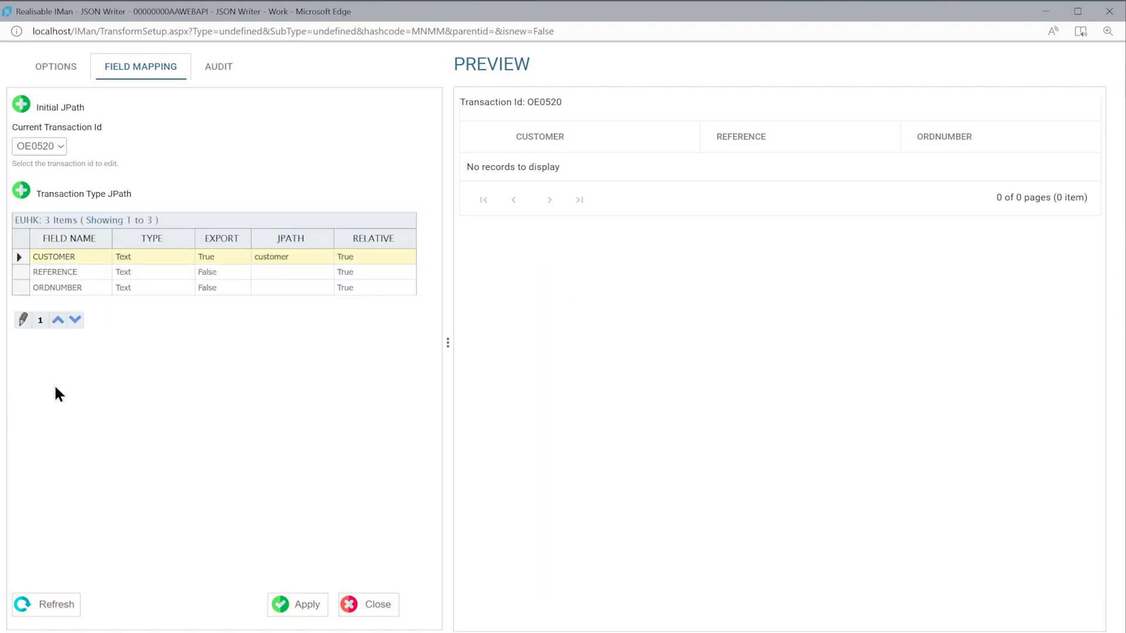
Export the REFERENCE field with the JPath yourOrderReference
double_click(113, 267)
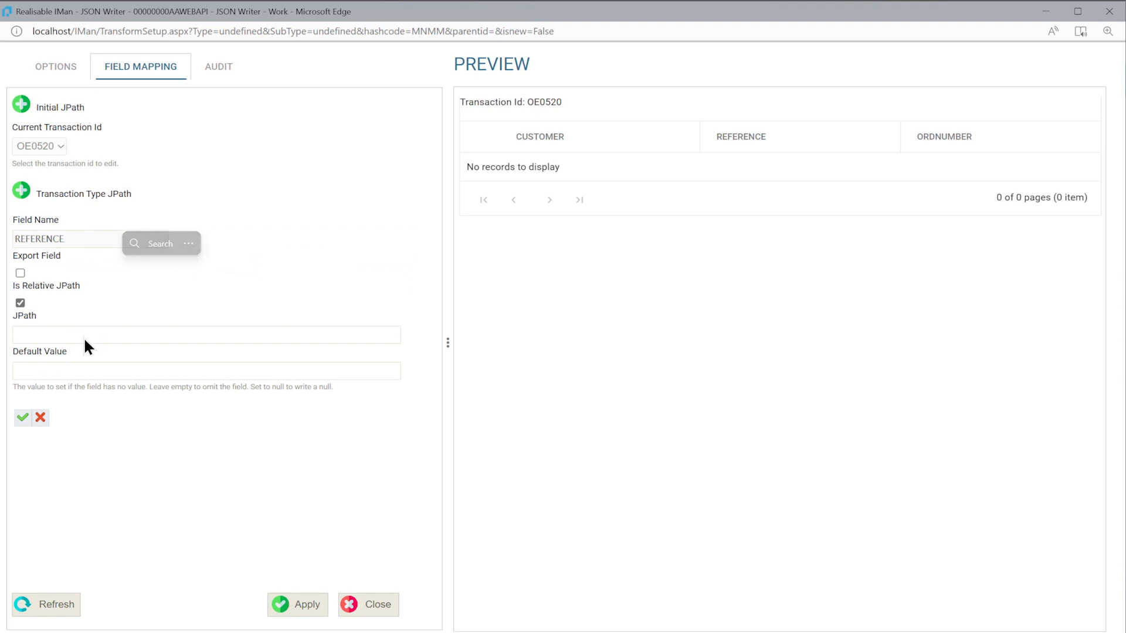
text(yourOrderReference)
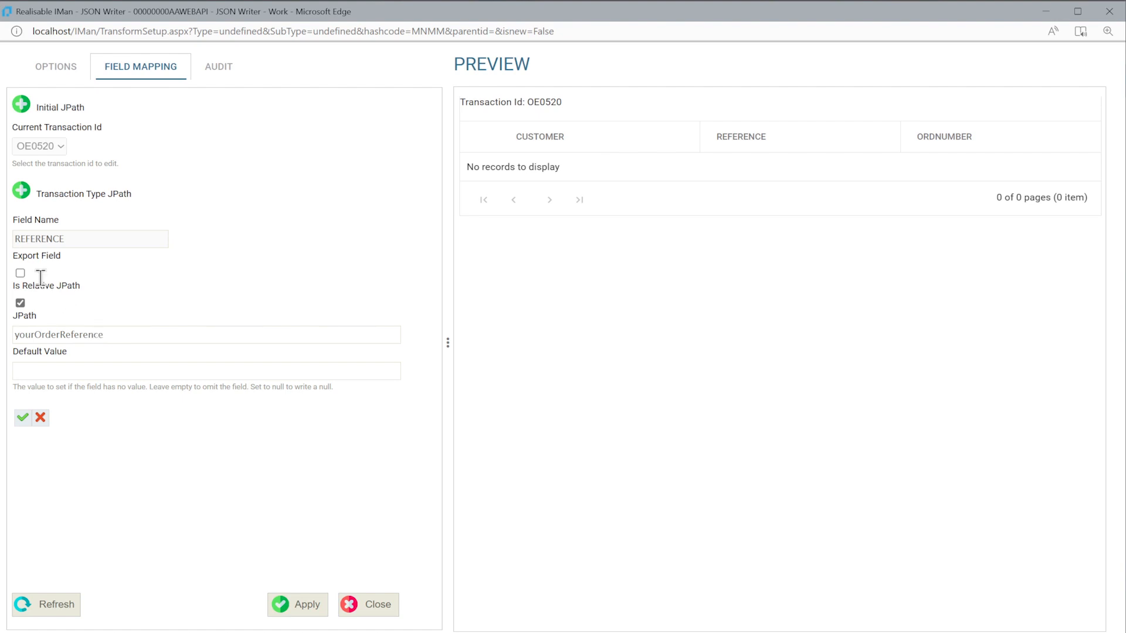
click(20, 273)
click(23, 417)
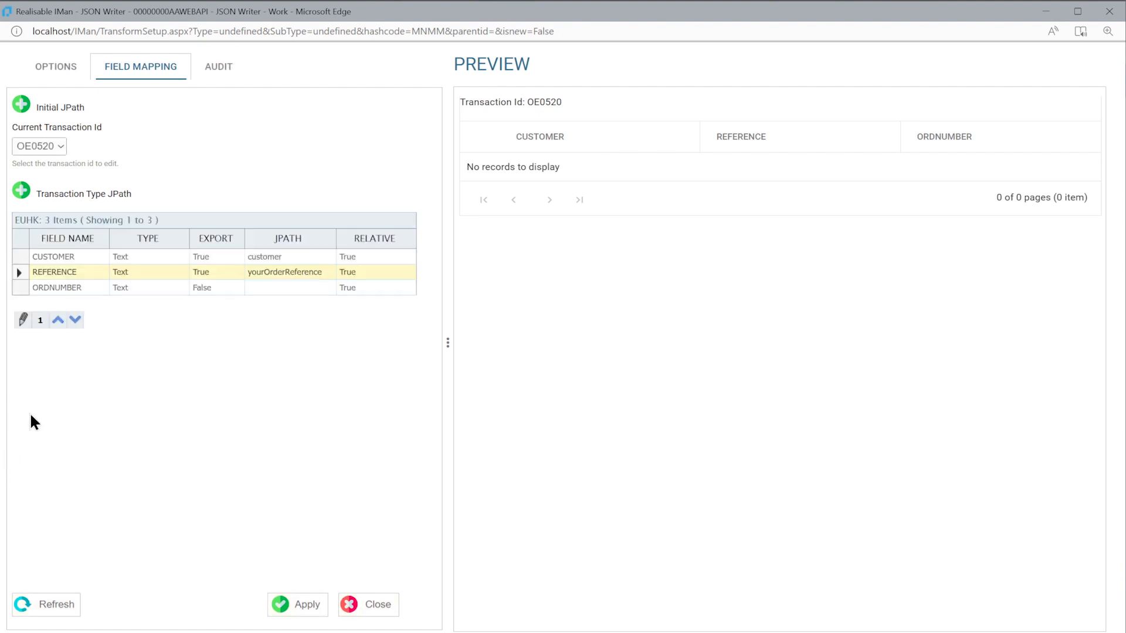
Export the ORDNUMBER field with the JPath ourOrderReference
double_click(105, 289)
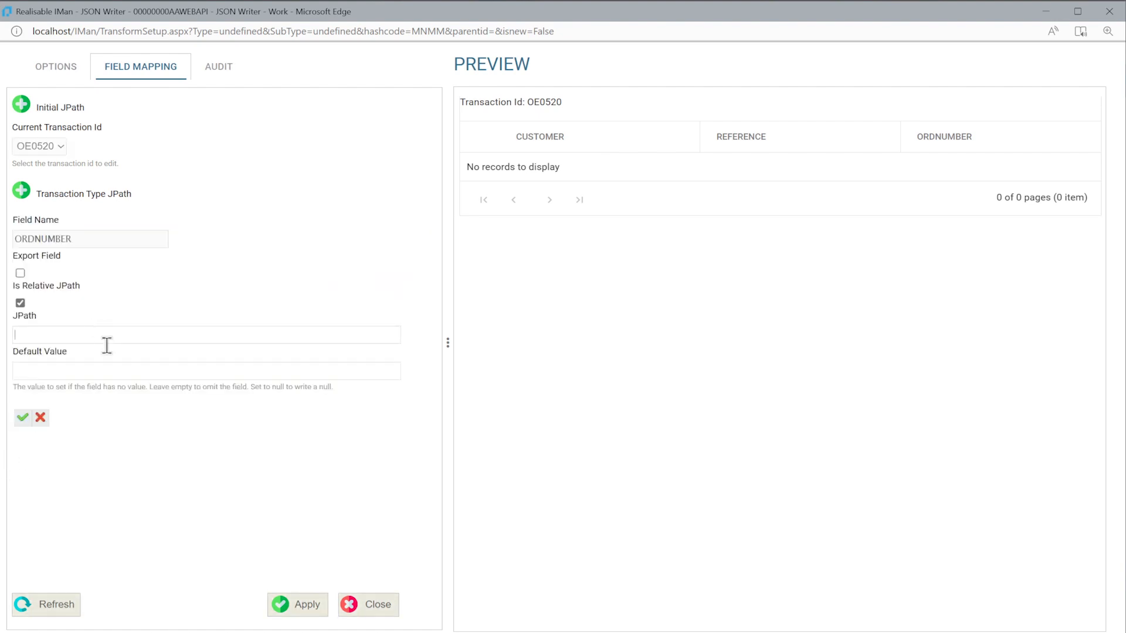
text(ourOu)
key(BackSpace)
text(rderReference)
click(22, 273)
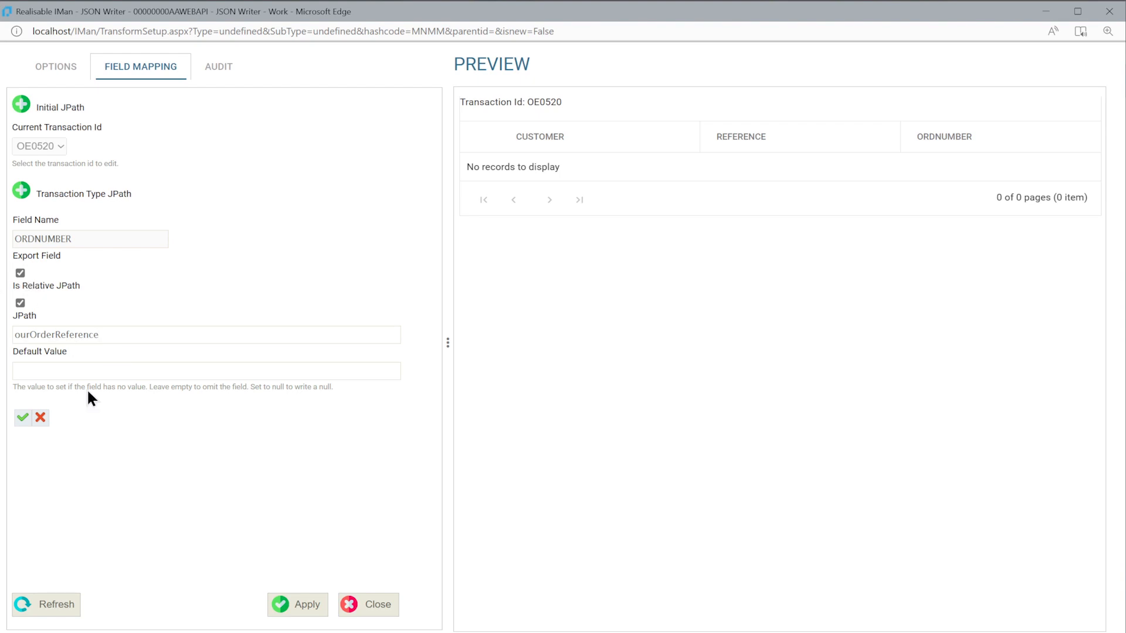
click(23, 417)
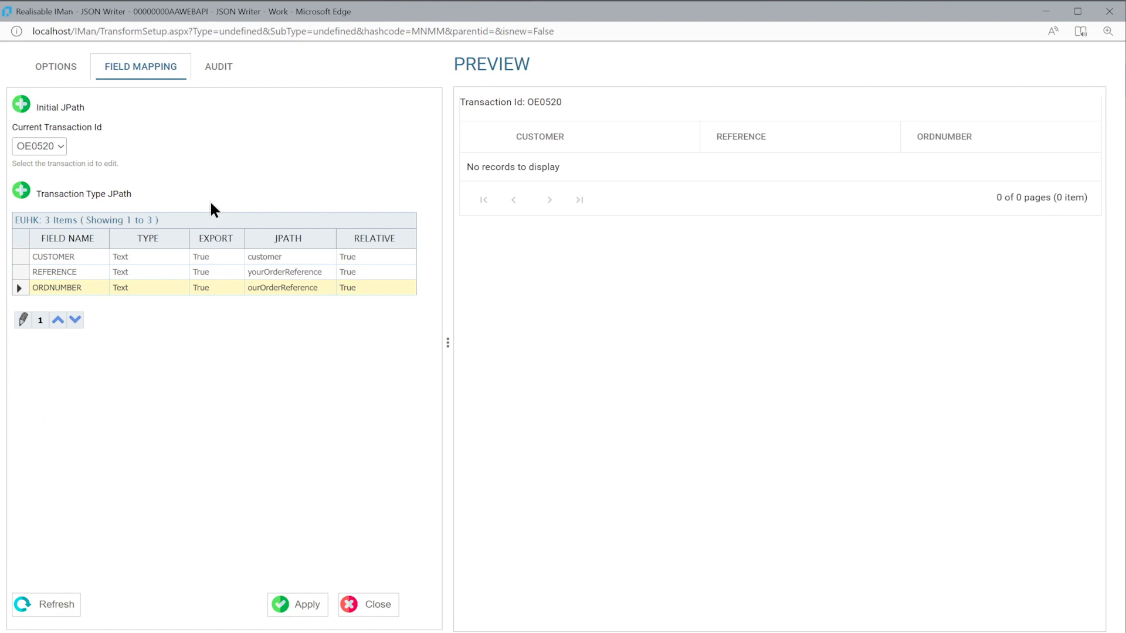
Refresh the JSON Writer preview and send the sageorders POST request from Postman to check the JSON response
click(53, 609)
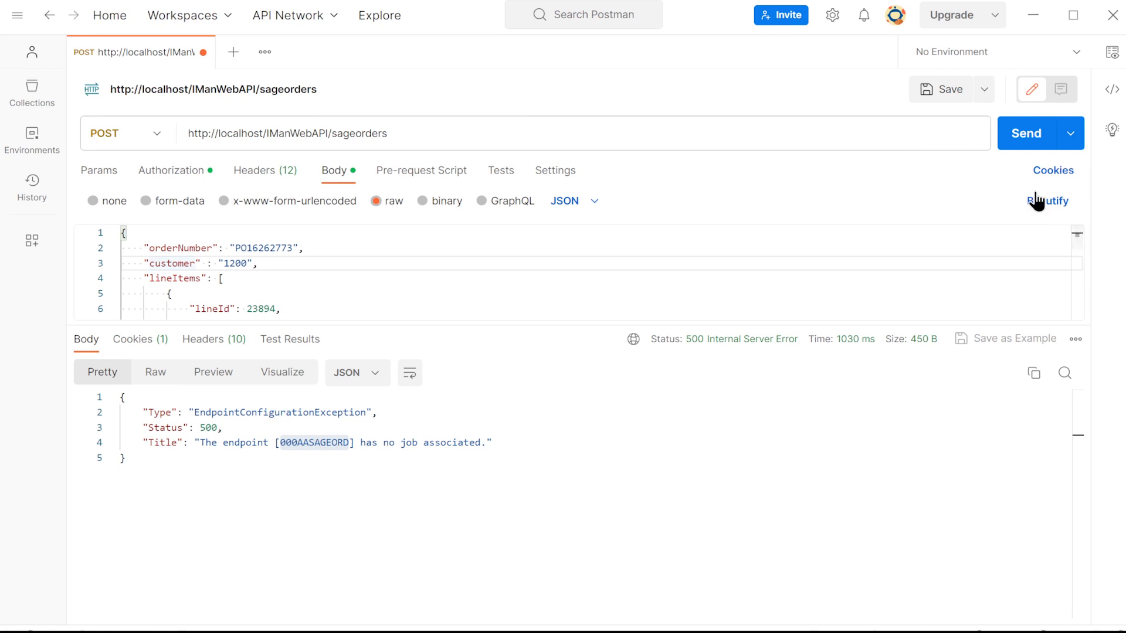
click(1025, 147)
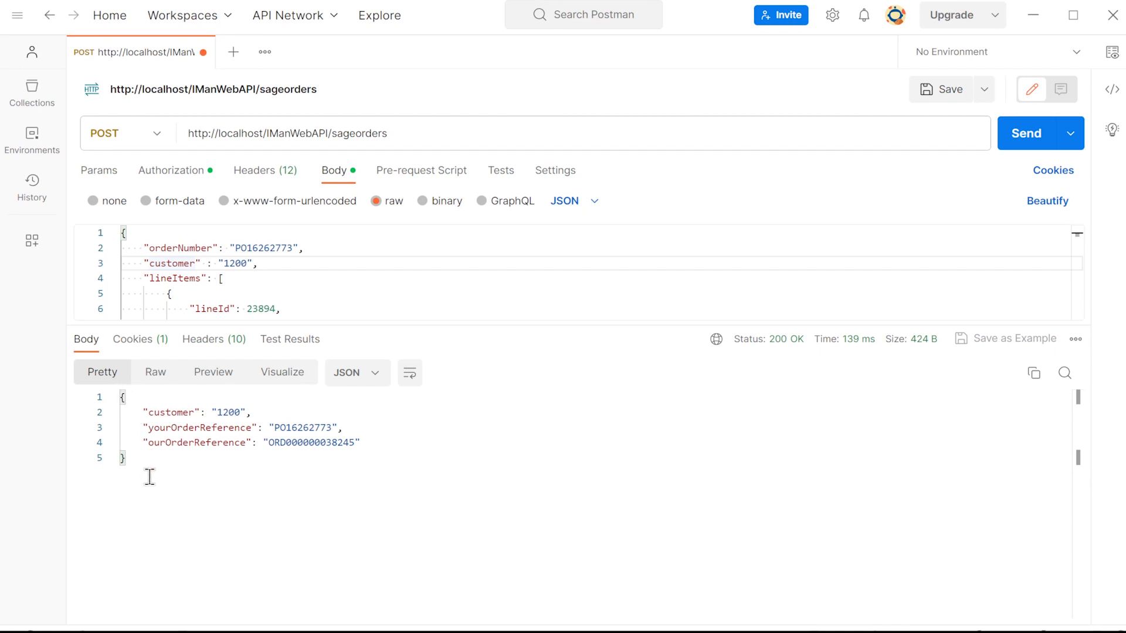
click(231, 431)
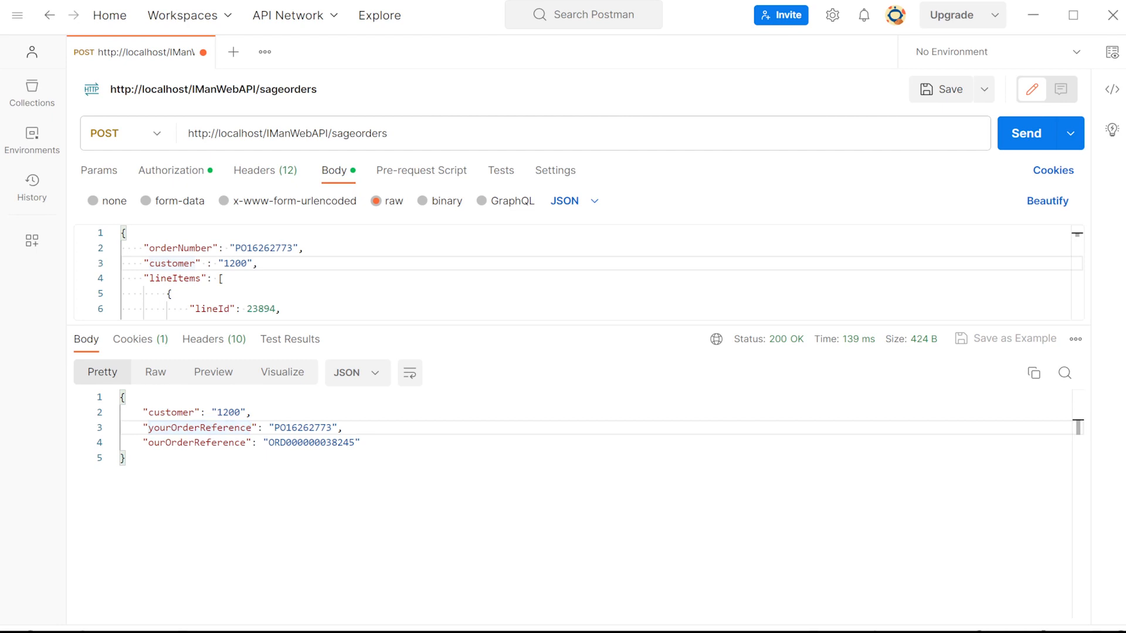
Back in IMan's JSON Writer, exclude the CUSTOMER field from export and move the REFERENCE field below ORDNUMBER
key(alt+Tab)
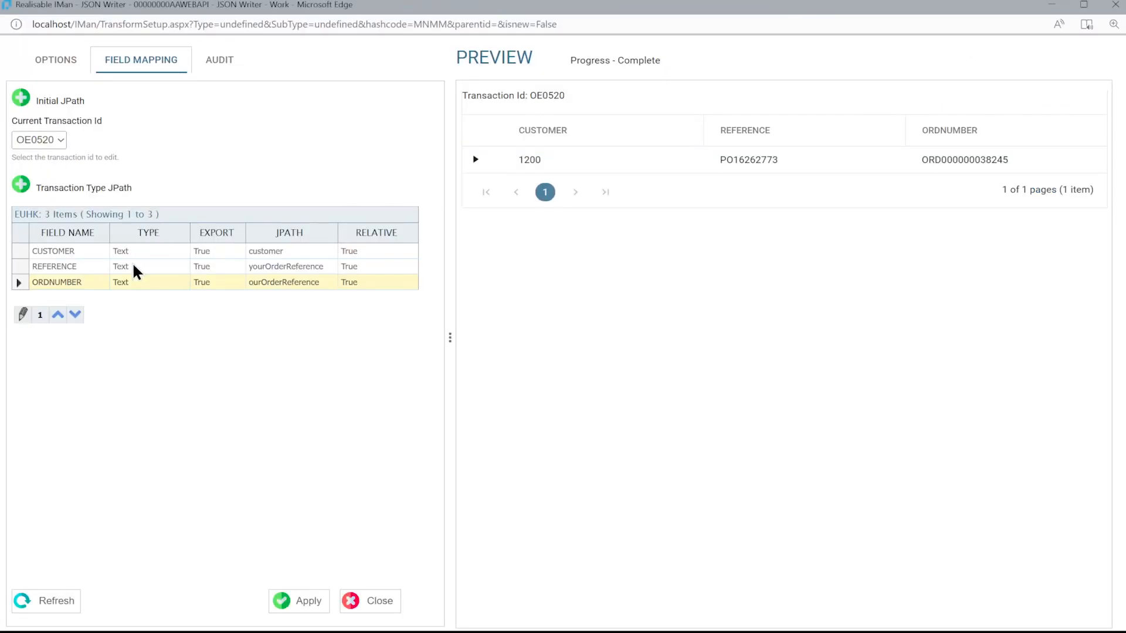
double_click(131, 251)
click(23, 266)
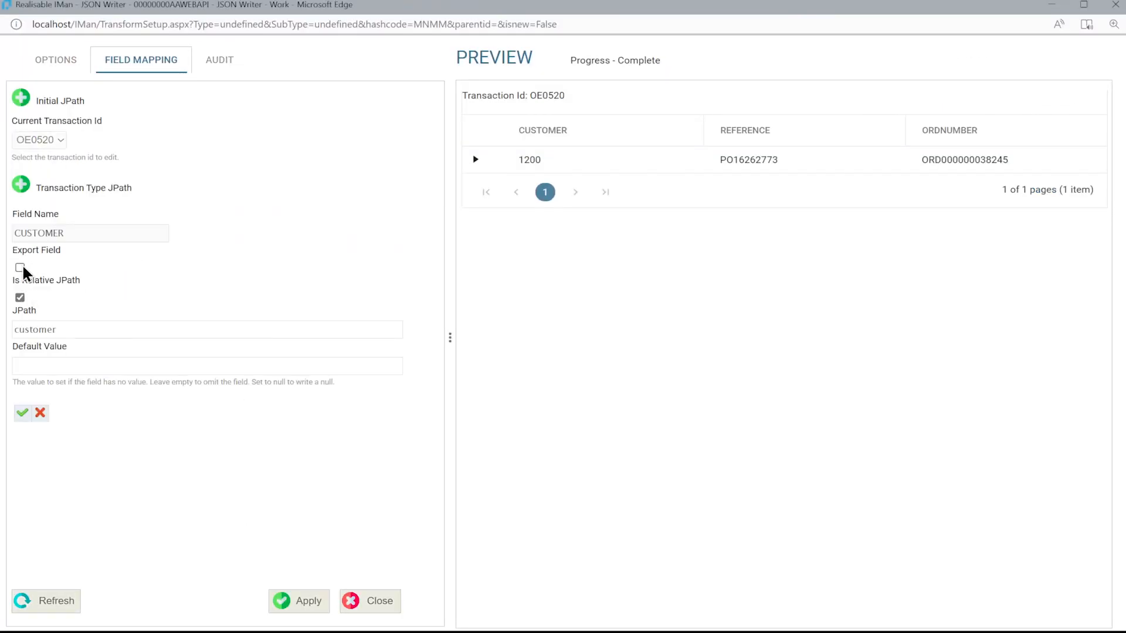
click(22, 413)
click(202, 270)
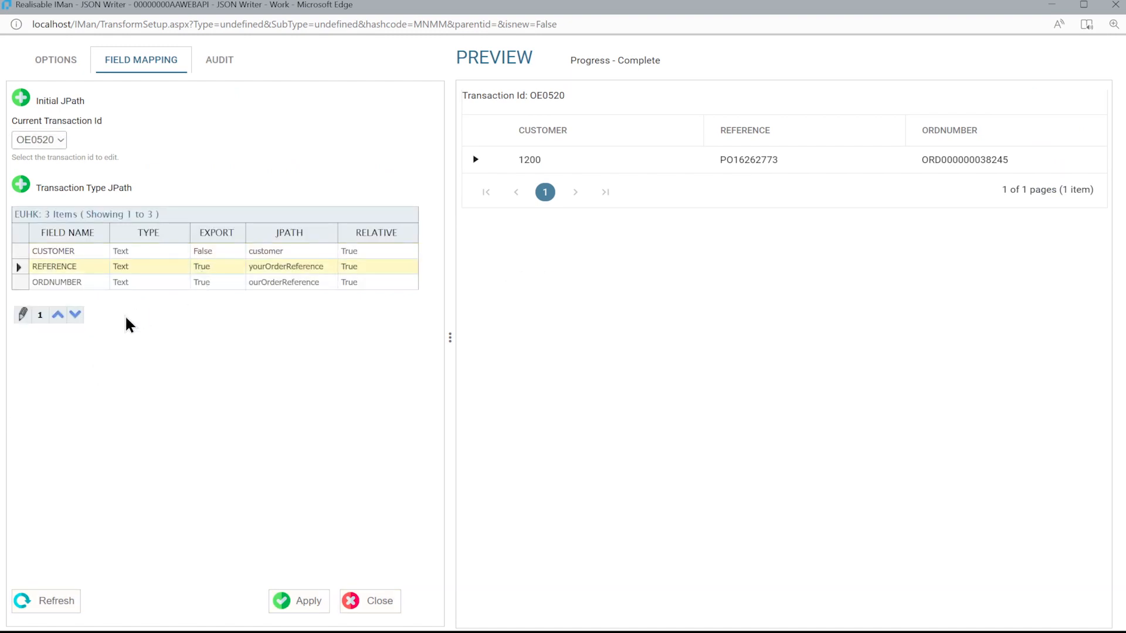
click(75, 314)
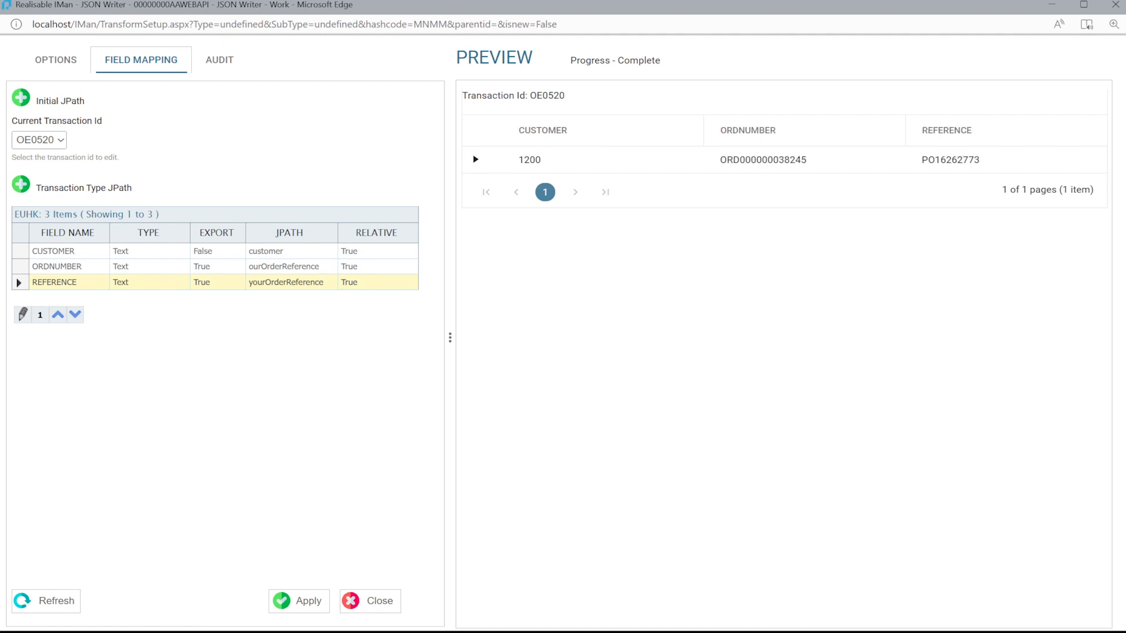
Resend the sageorders request from Postman to test the revised mapping, and save the job design in IMan
key(alt+Tab)
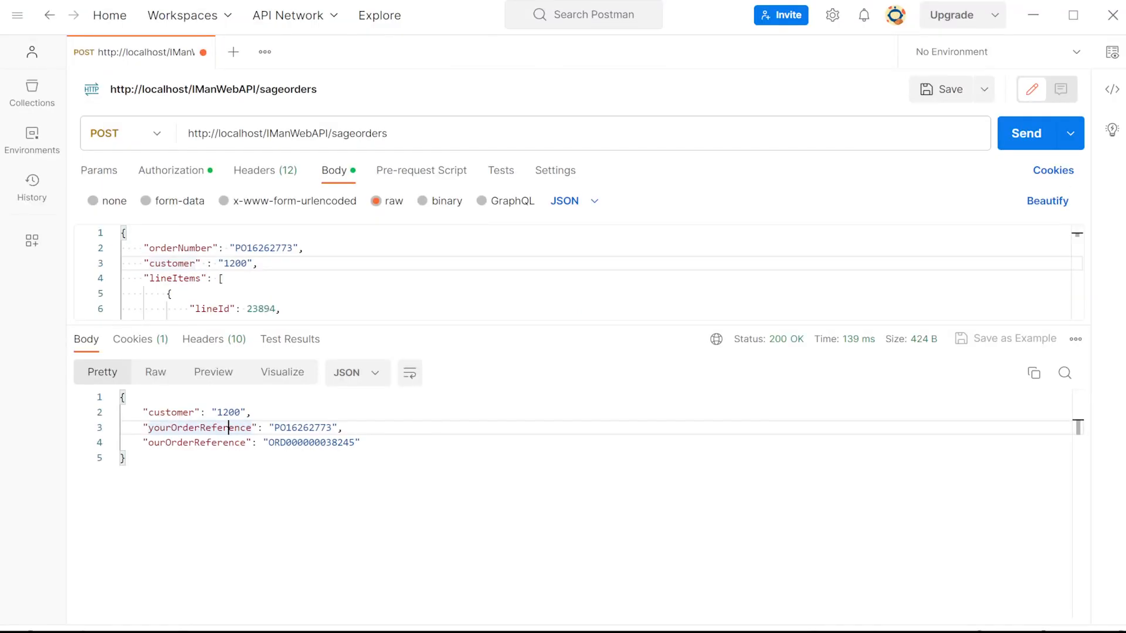
click(1024, 140)
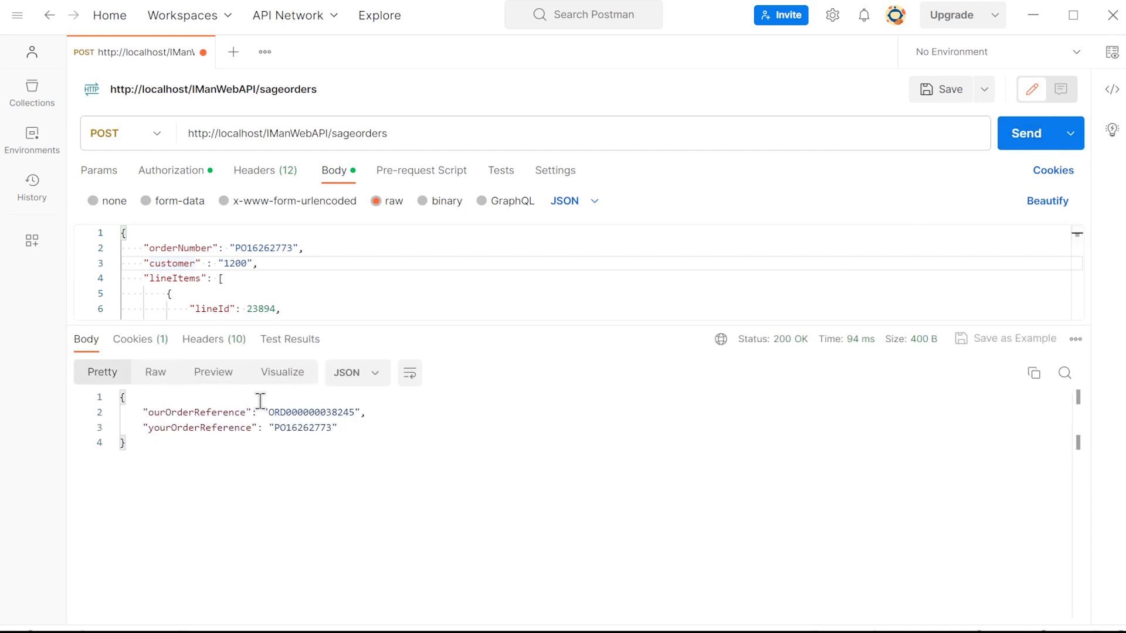
key(alt+Tab)
click(85, 612)
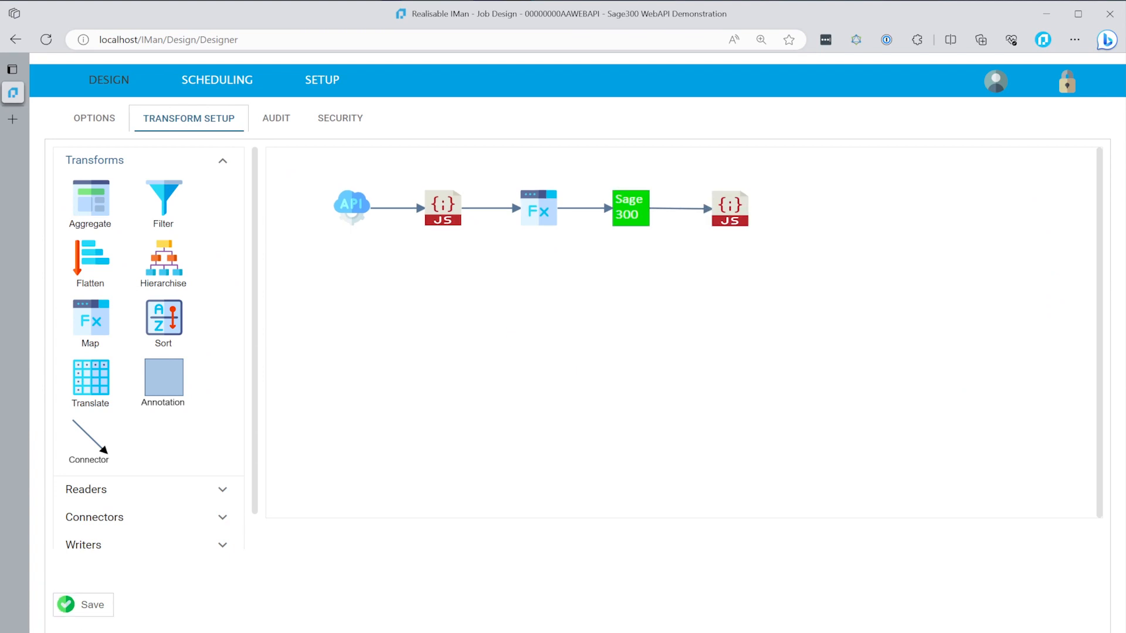
Switch to Postman, disable the Debug header of the sageorders request, and send the request
key(alt+Tab)
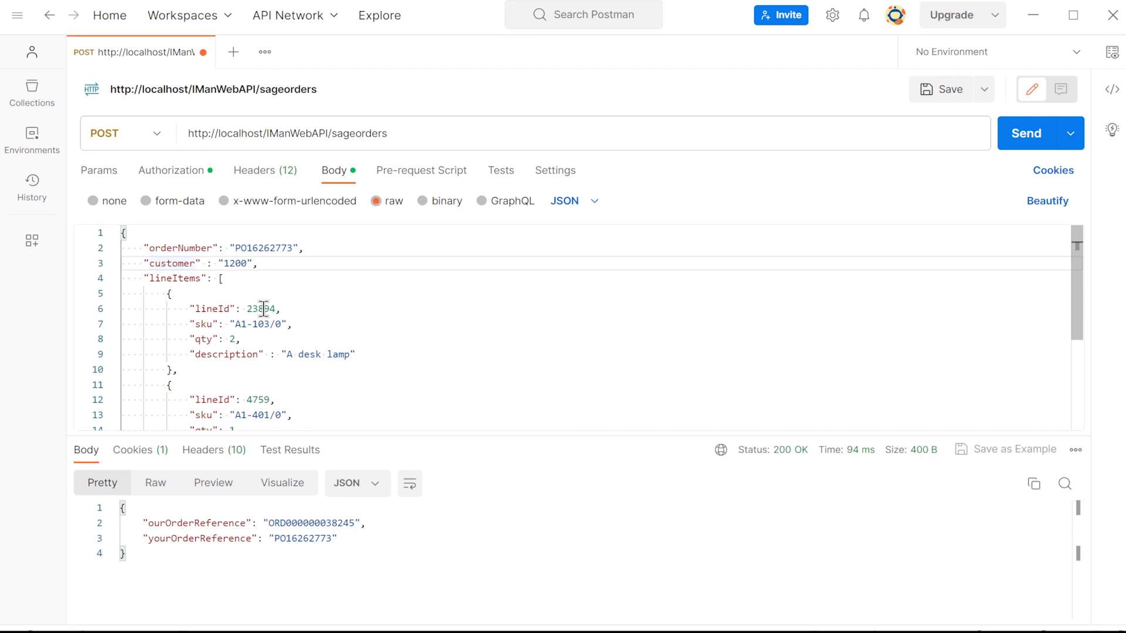
click(276, 176)
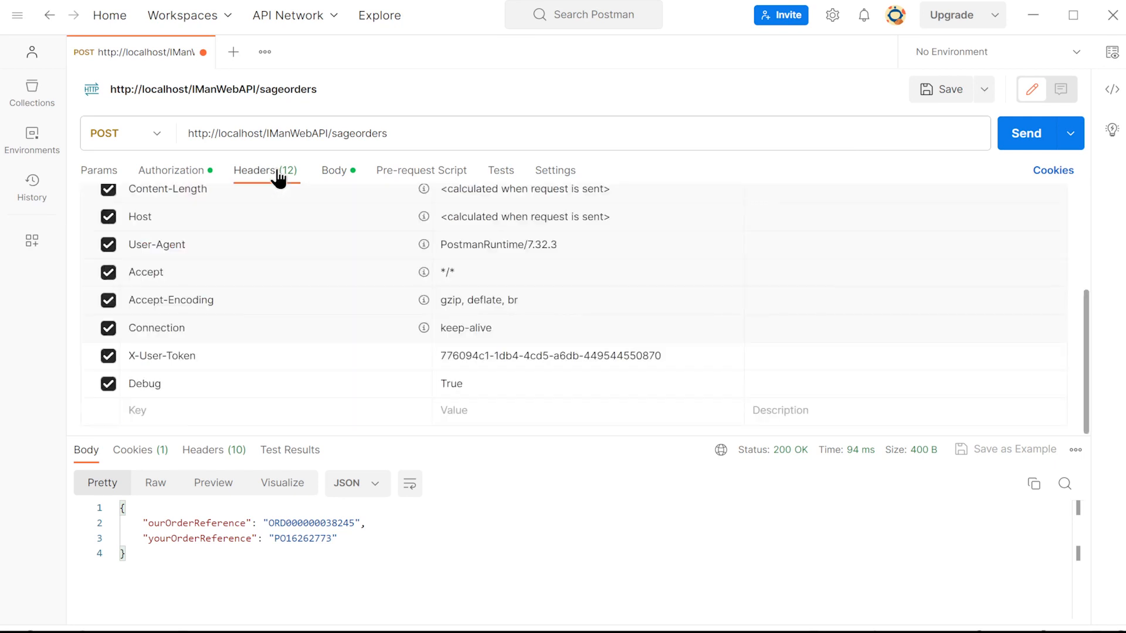
click(108, 384)
click(1036, 151)
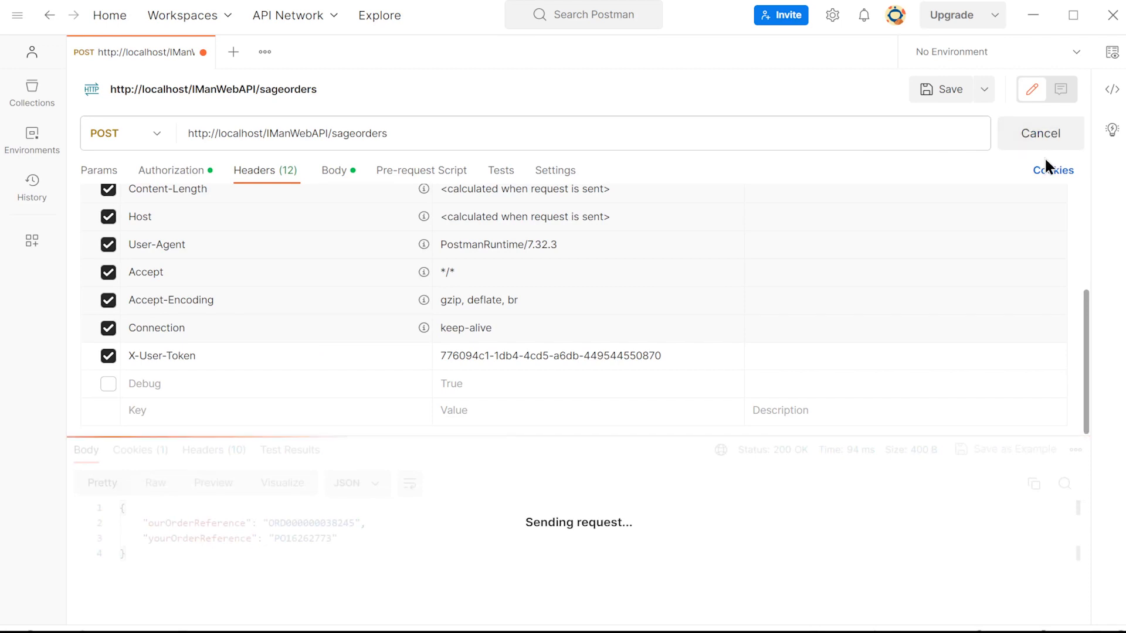
Highlight the last digits of ourOrderReference in the response and send the sageorders request again
click(331, 523)
drag(331, 522, 357, 522)
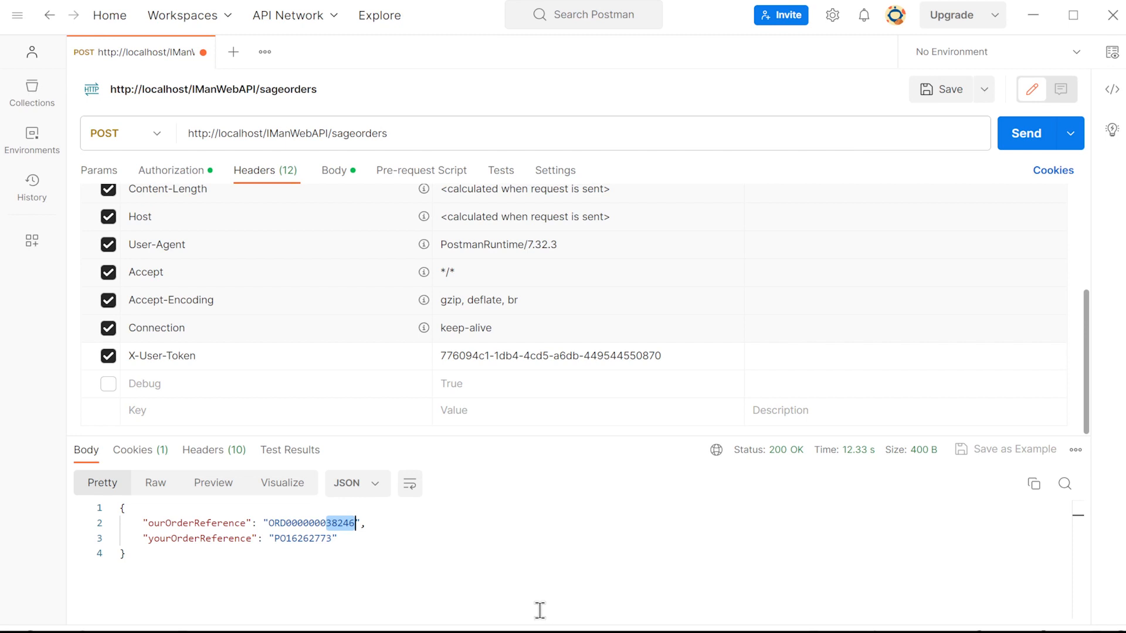
click(1020, 144)
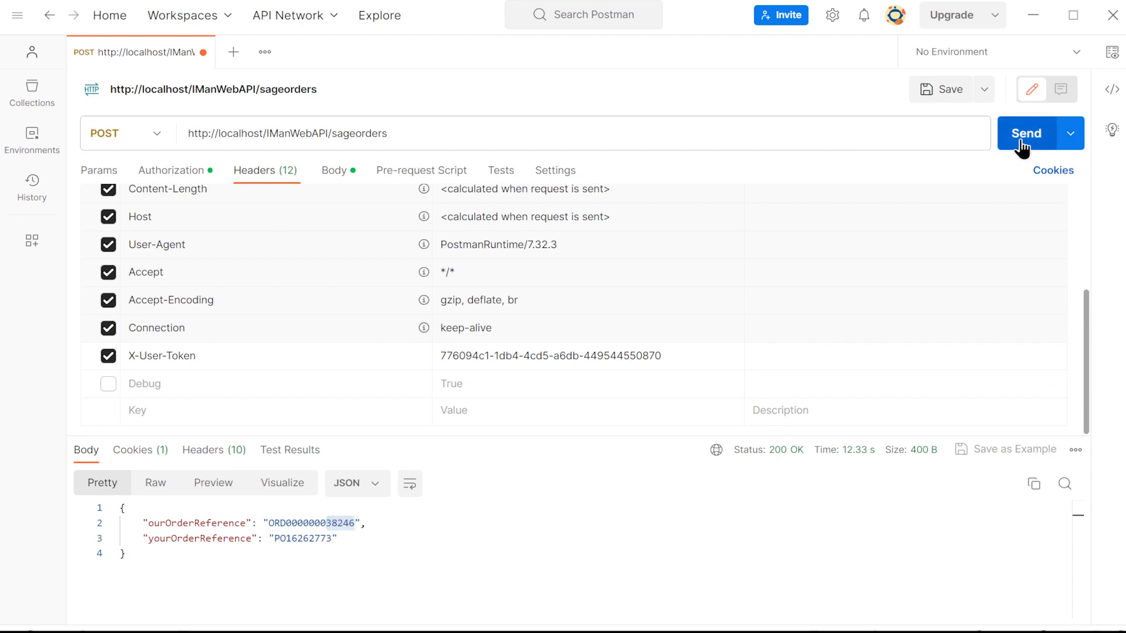